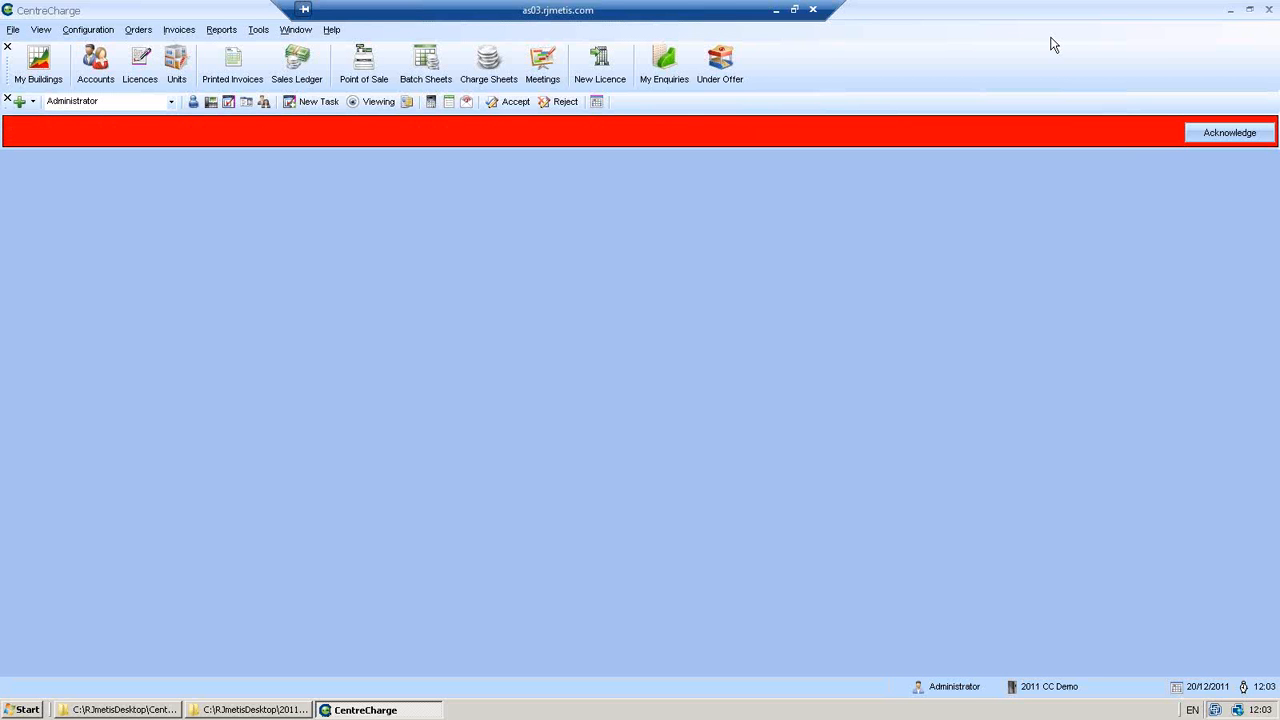
# Open the Molly Enterpise account from the accounts list and show its account codes
pyautogui.click(97, 66)
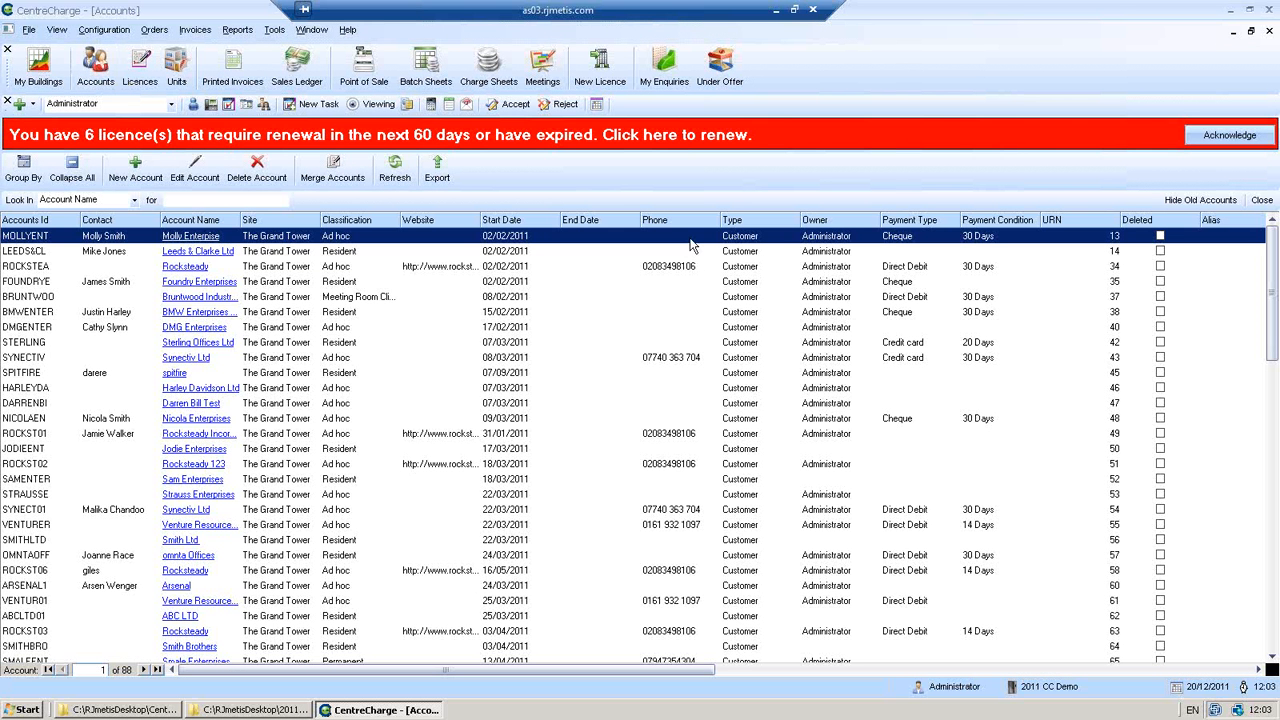
pyautogui.doubleClick(690, 238)
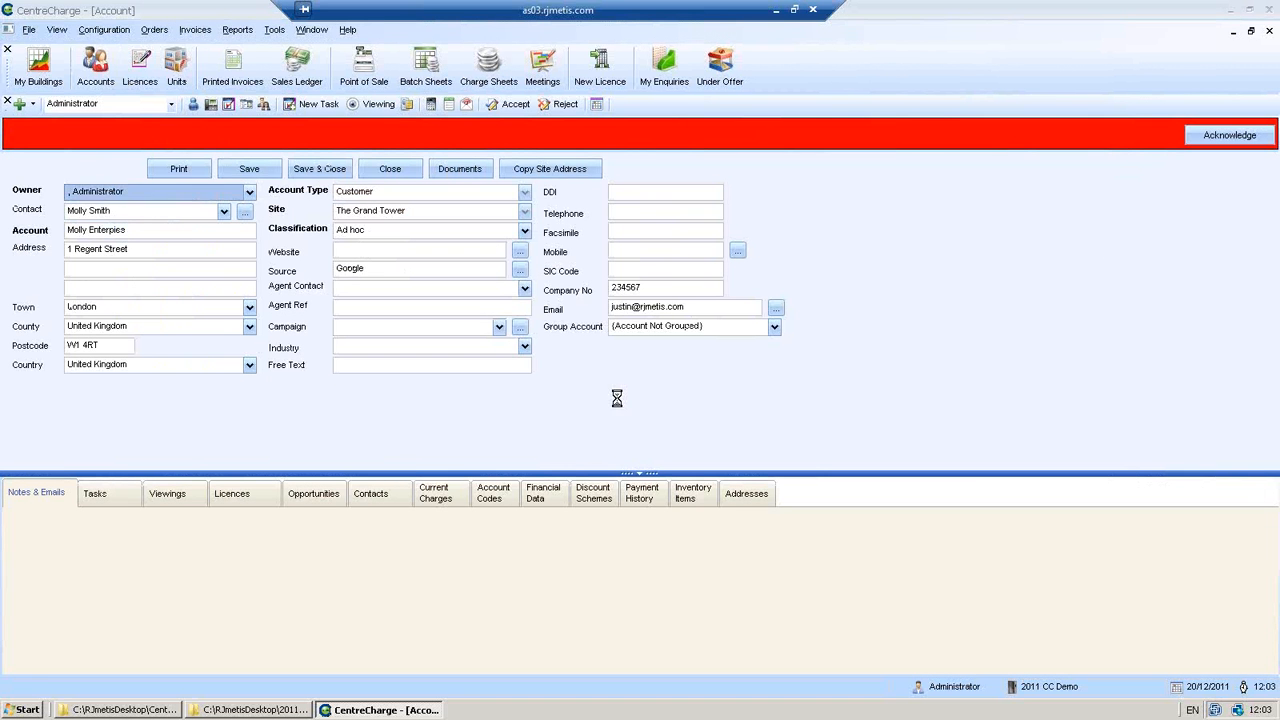
pyautogui.click(504, 505)
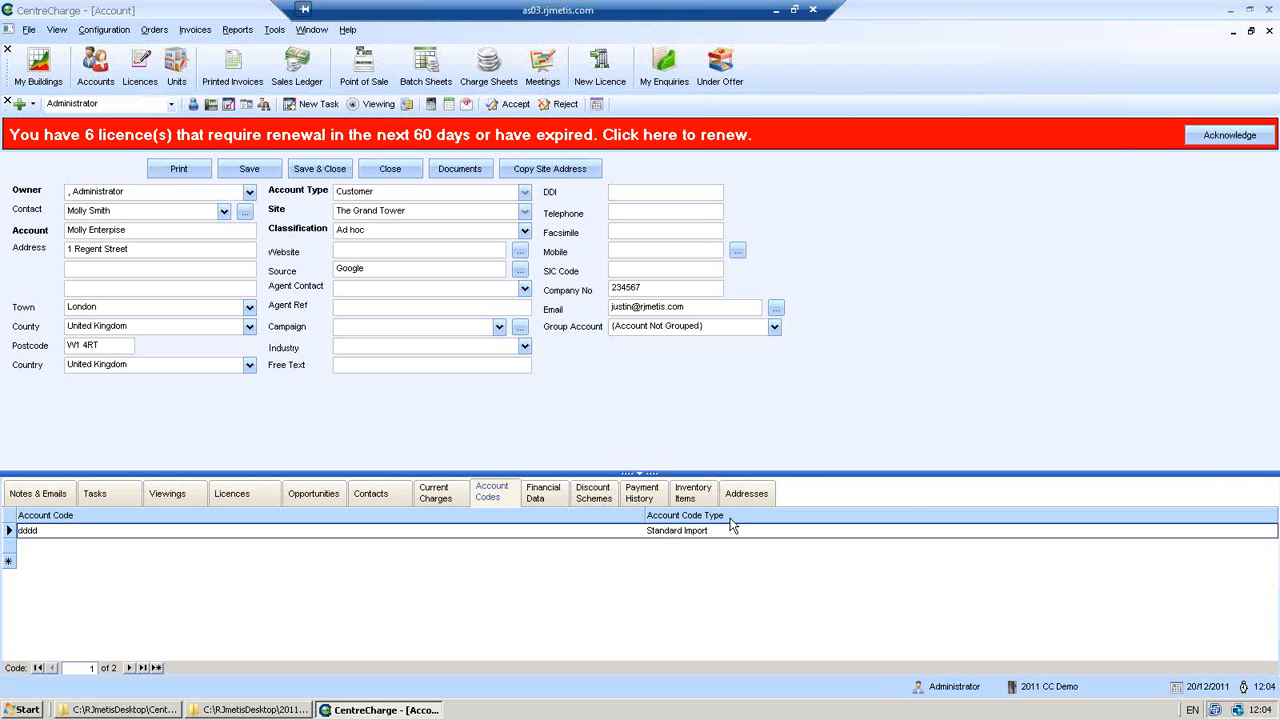
# Examine the account code types available for the account's existing code dddd
pyautogui.click(1268, 536)
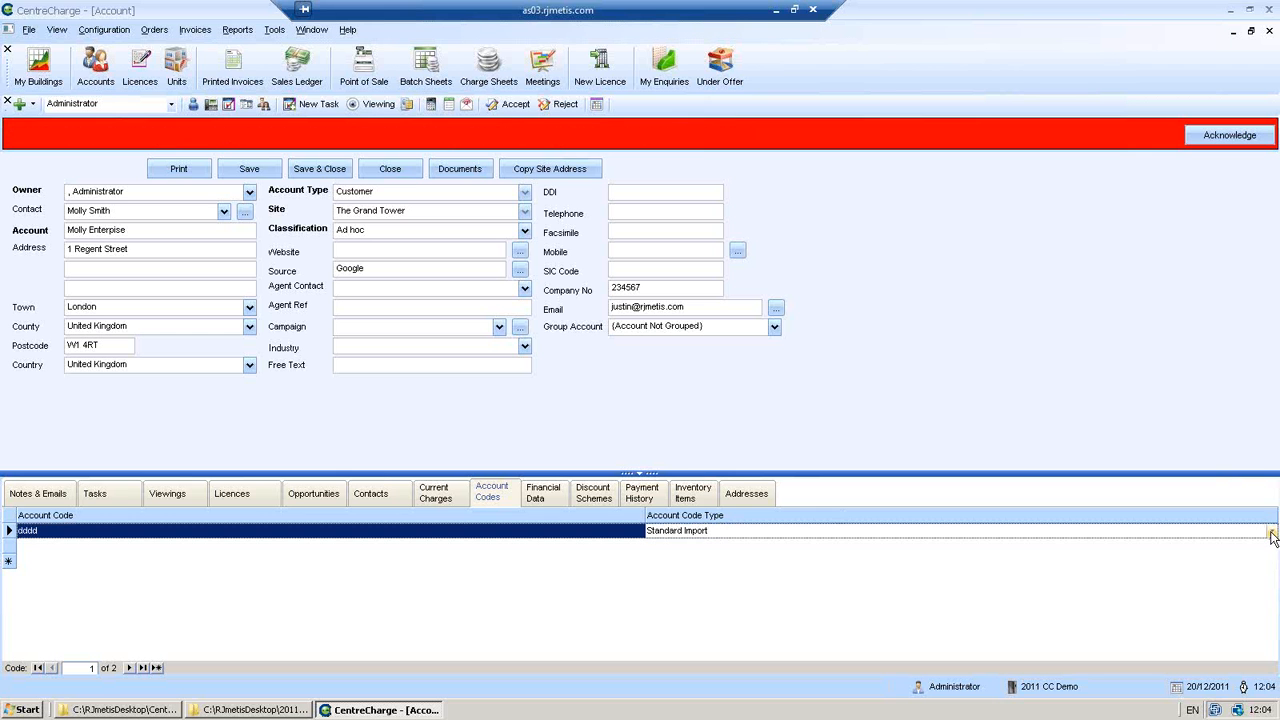
pyautogui.click(1270, 531)
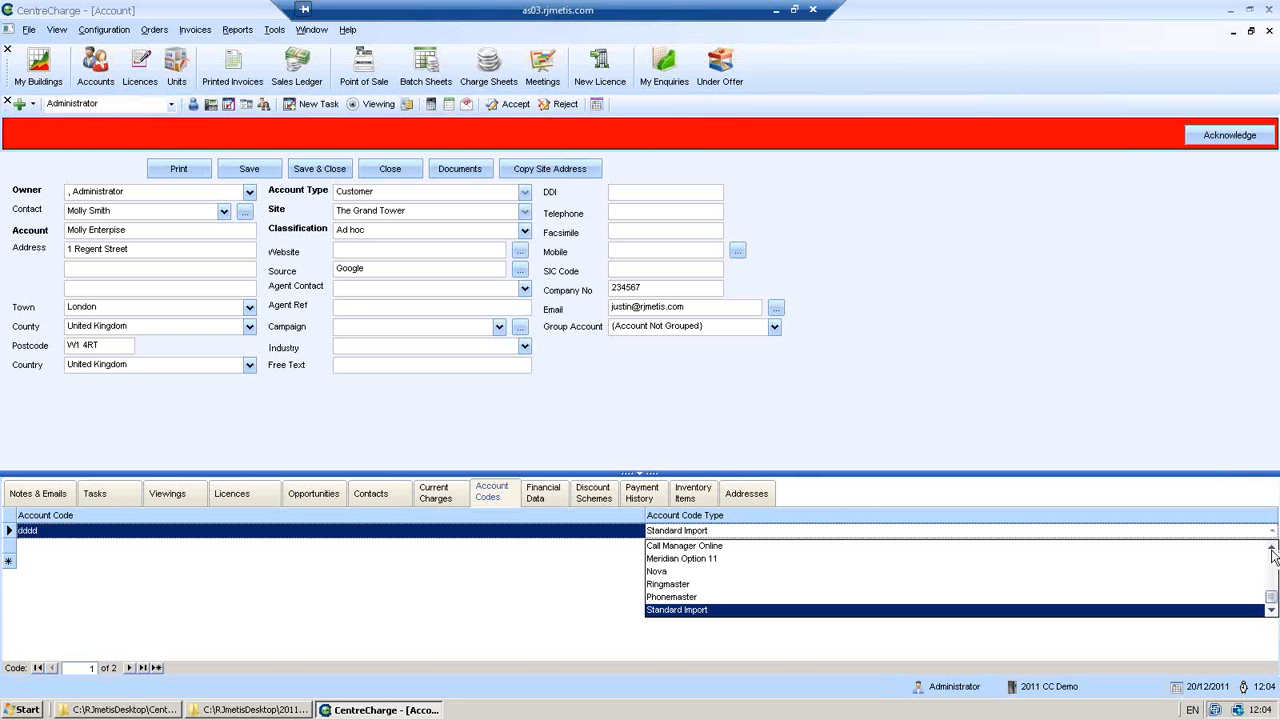
pyautogui.scroll(5, 1272, 555)
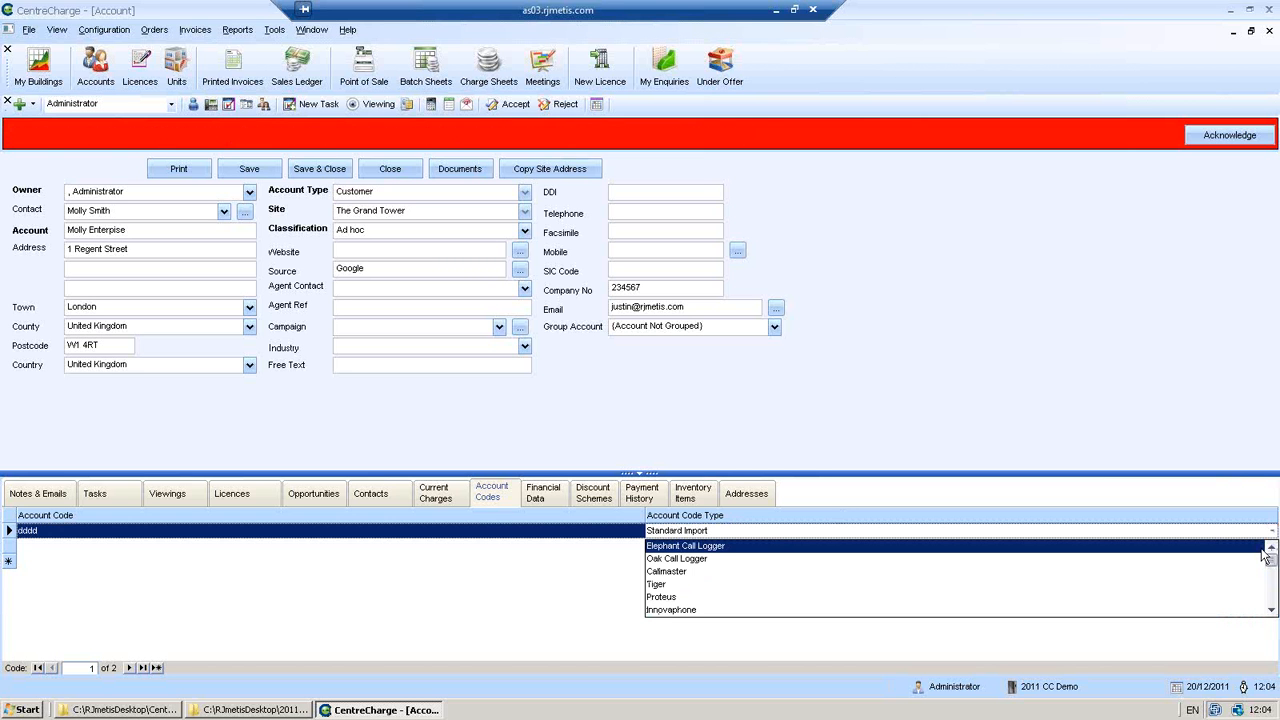
pyautogui.click(1271, 610)
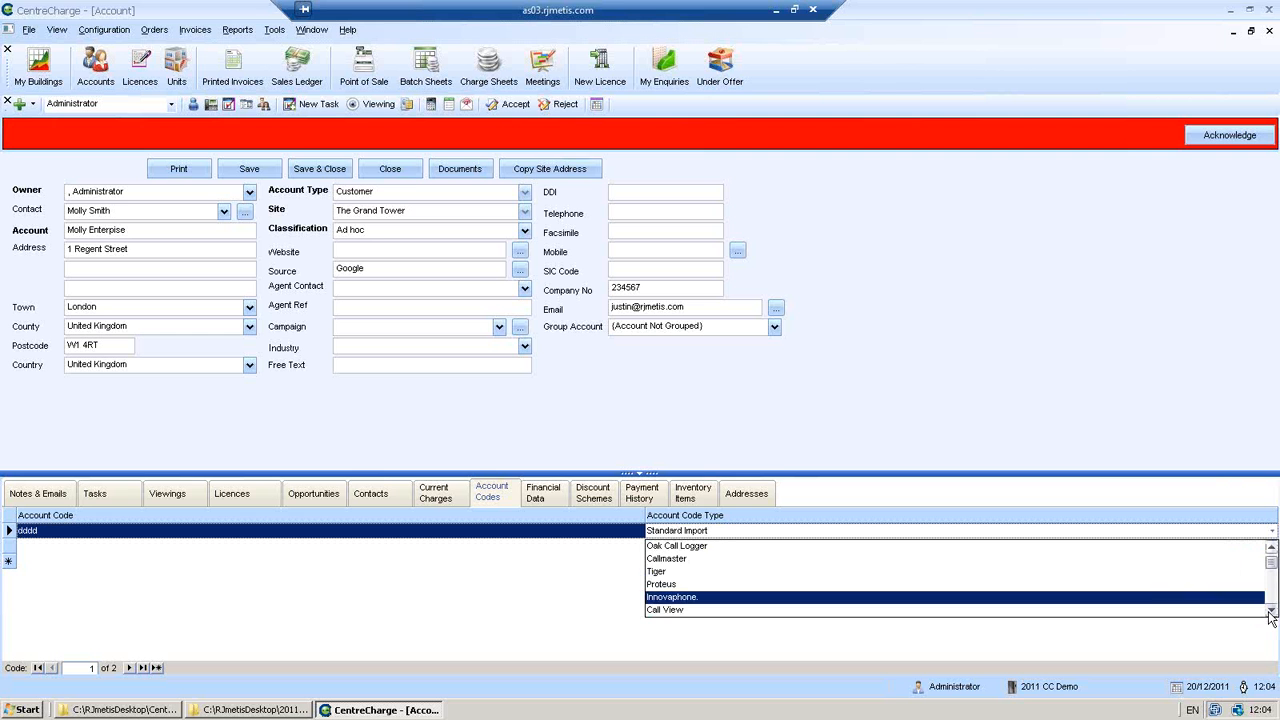
pyautogui.click(1271, 611)
pyautogui.click(1271, 611)
pyautogui.click(1271, 611)
pyautogui.click(1271, 611)
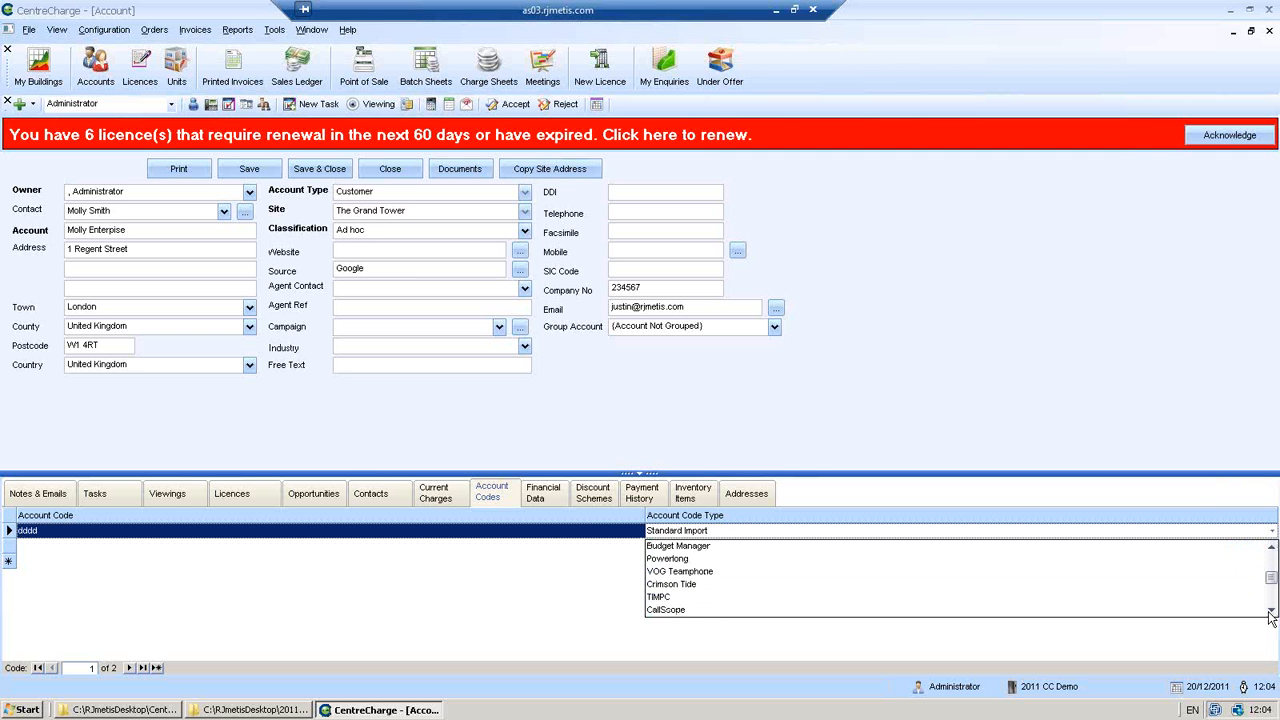
pyautogui.click(1271, 611)
pyautogui.click(1271, 611)
pyautogui.click(1271, 611)
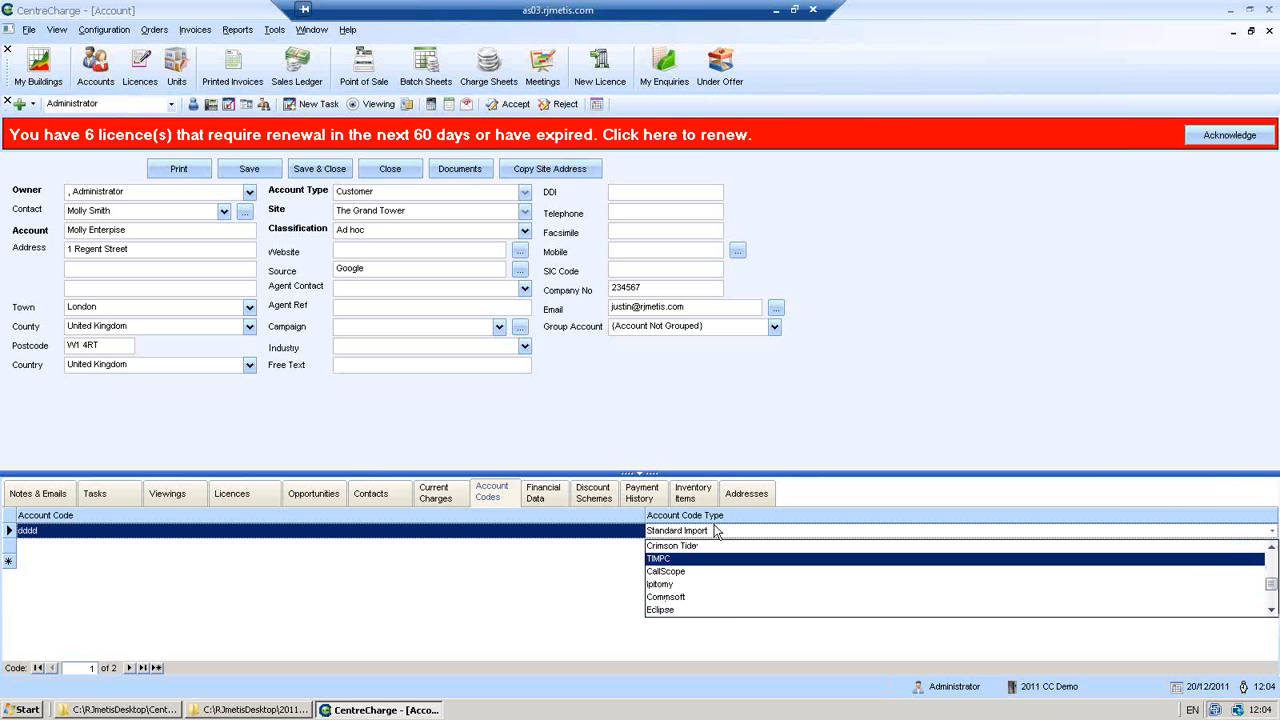
pyautogui.click(586, 570)
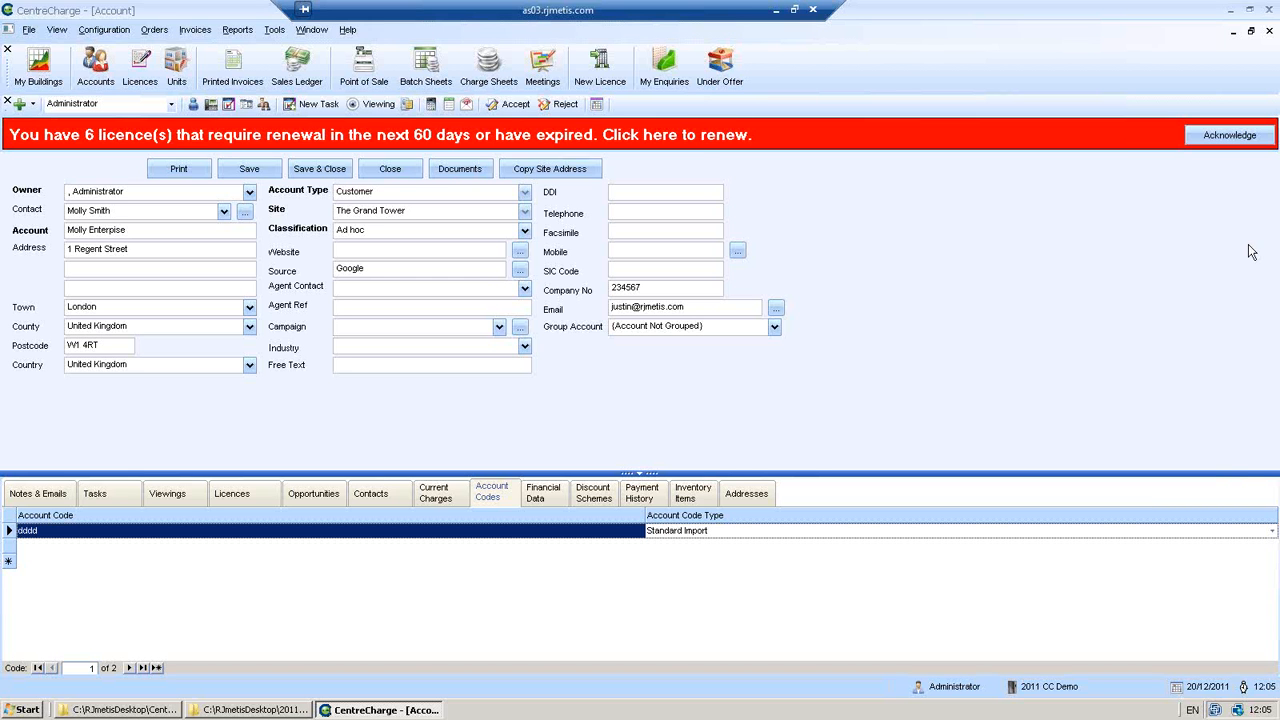
# Acknowledge the licence renewal alert and close the account without saving changes
pyautogui.click(1223, 140)
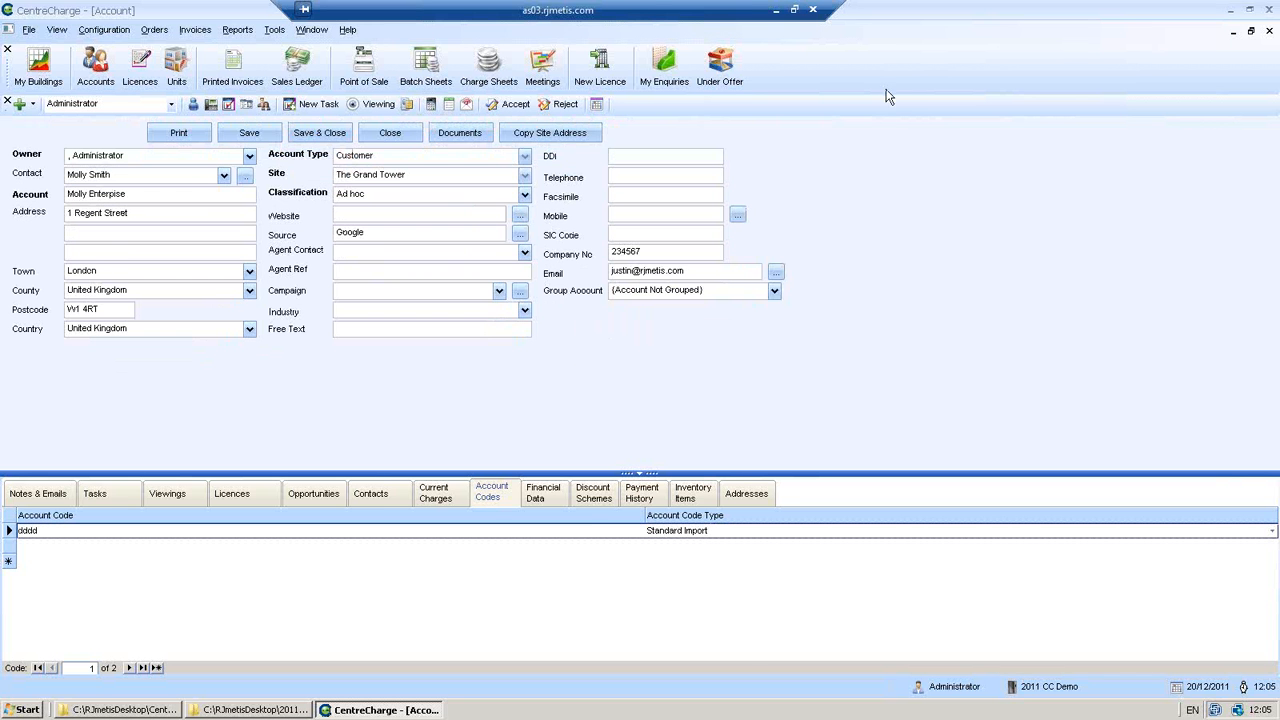
pyautogui.click(388, 133)
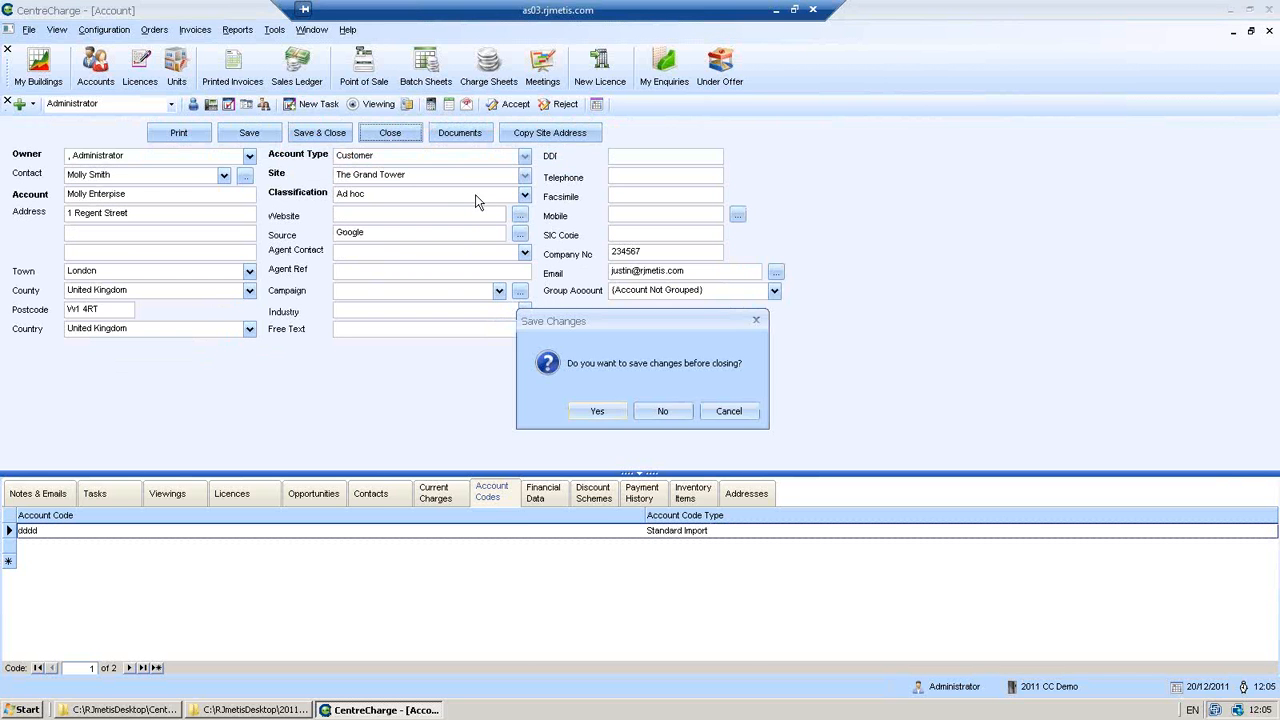
pyautogui.click(660, 404)
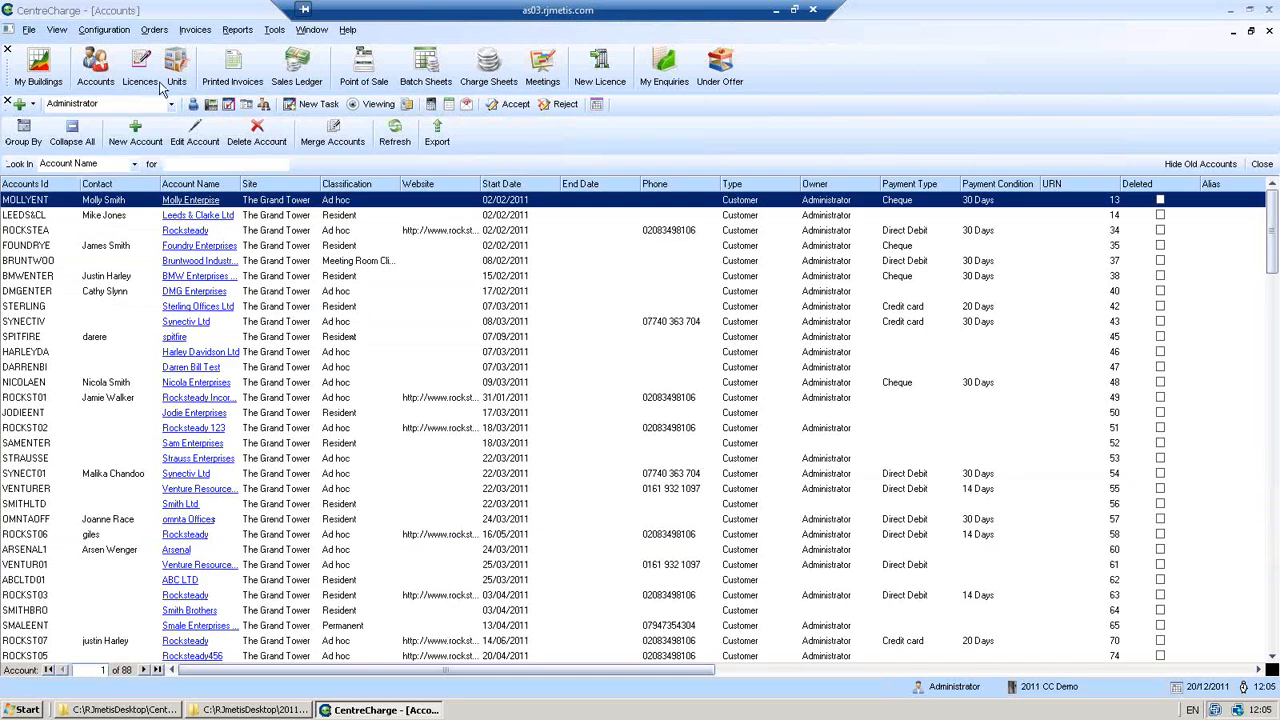
# Start a new call logger and other device file import with Standard Import as the import type
pyautogui.click(28, 32)
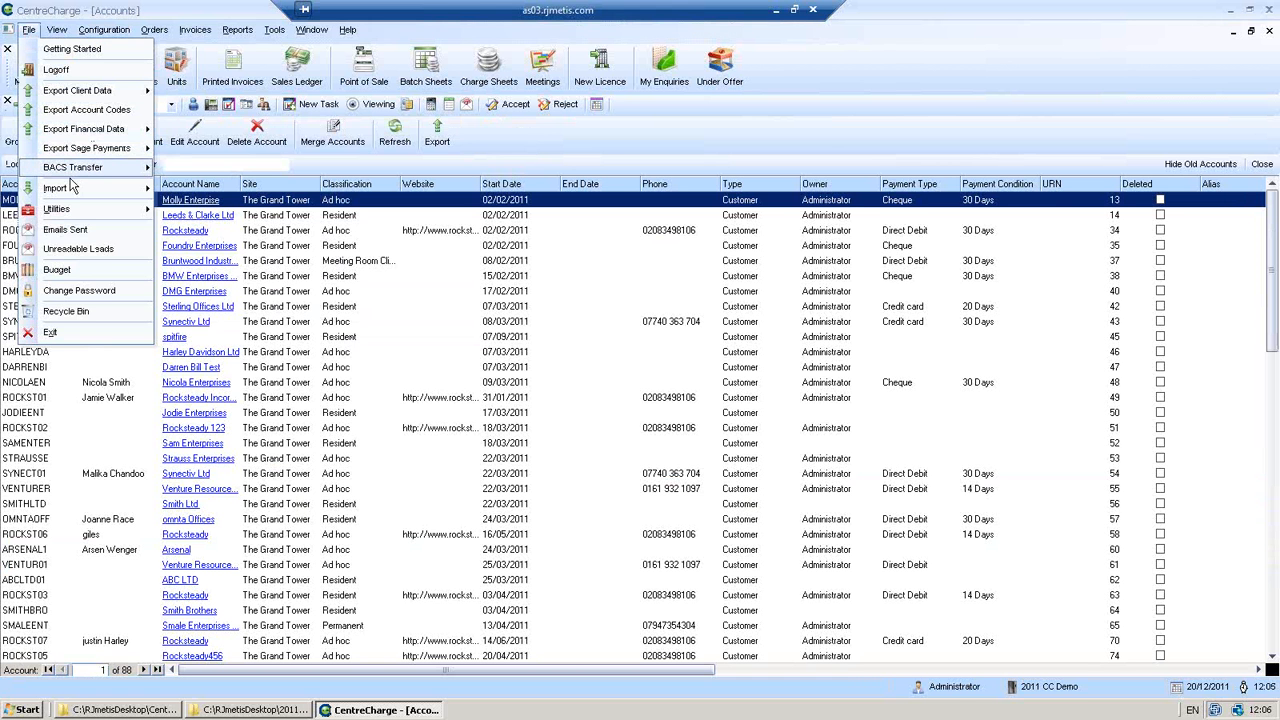
pyautogui.moveTo(68, 195)
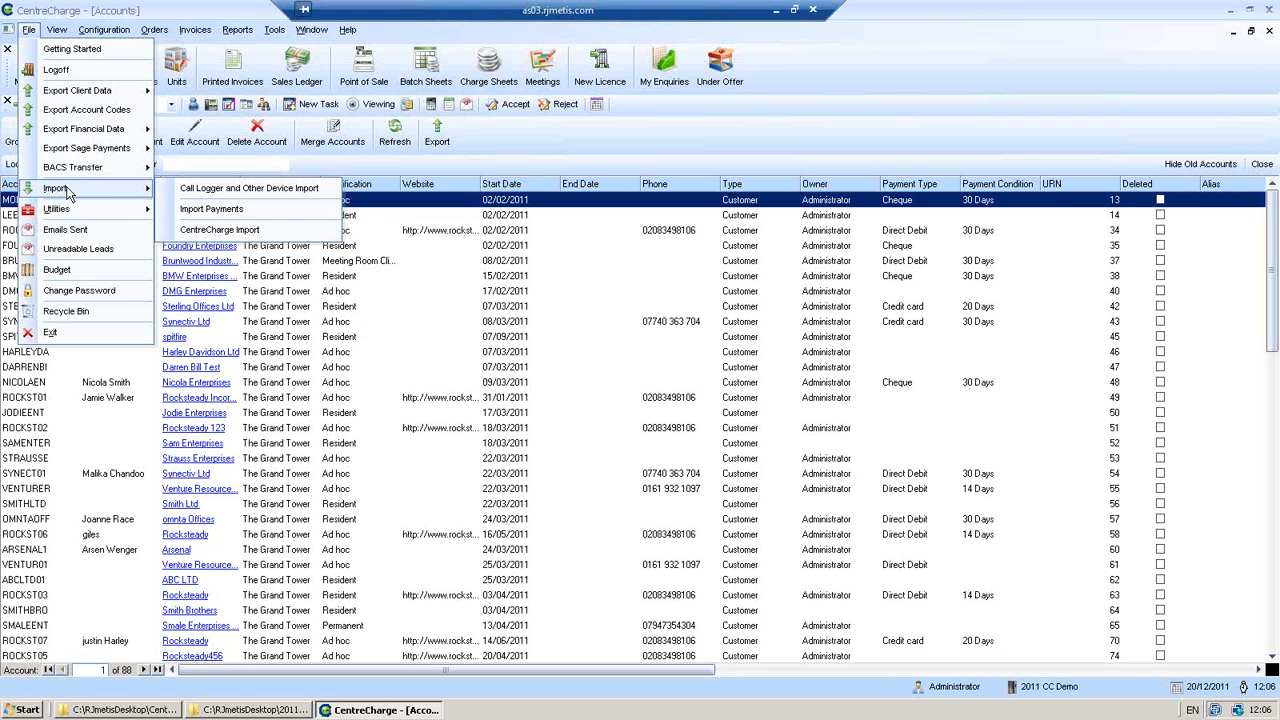
pyautogui.click(197, 190)
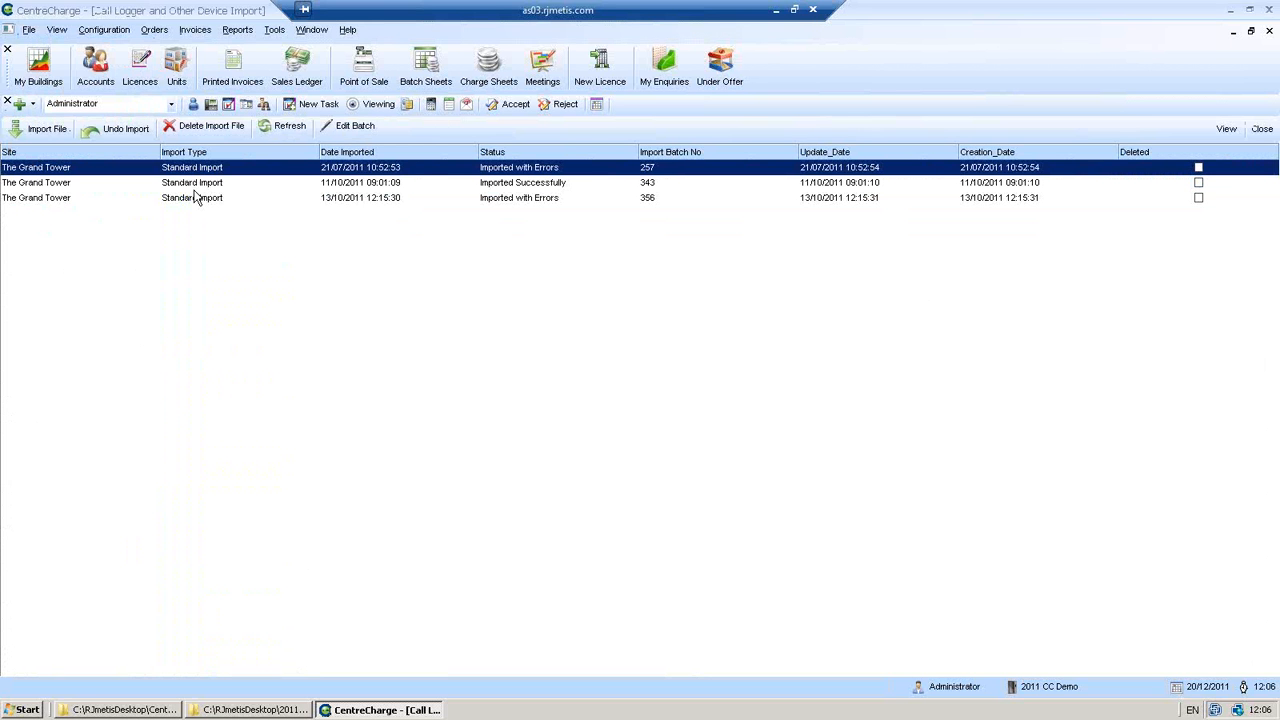
pyautogui.click(40, 131)
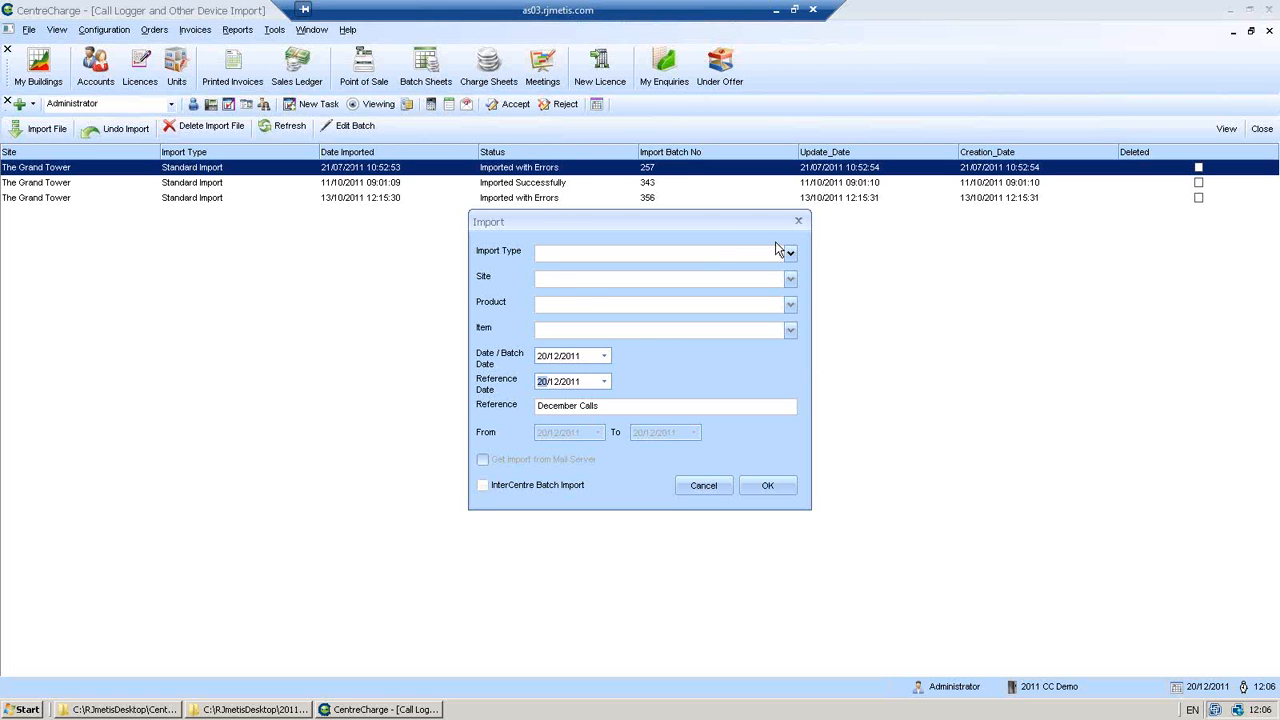
pyautogui.click(790, 254)
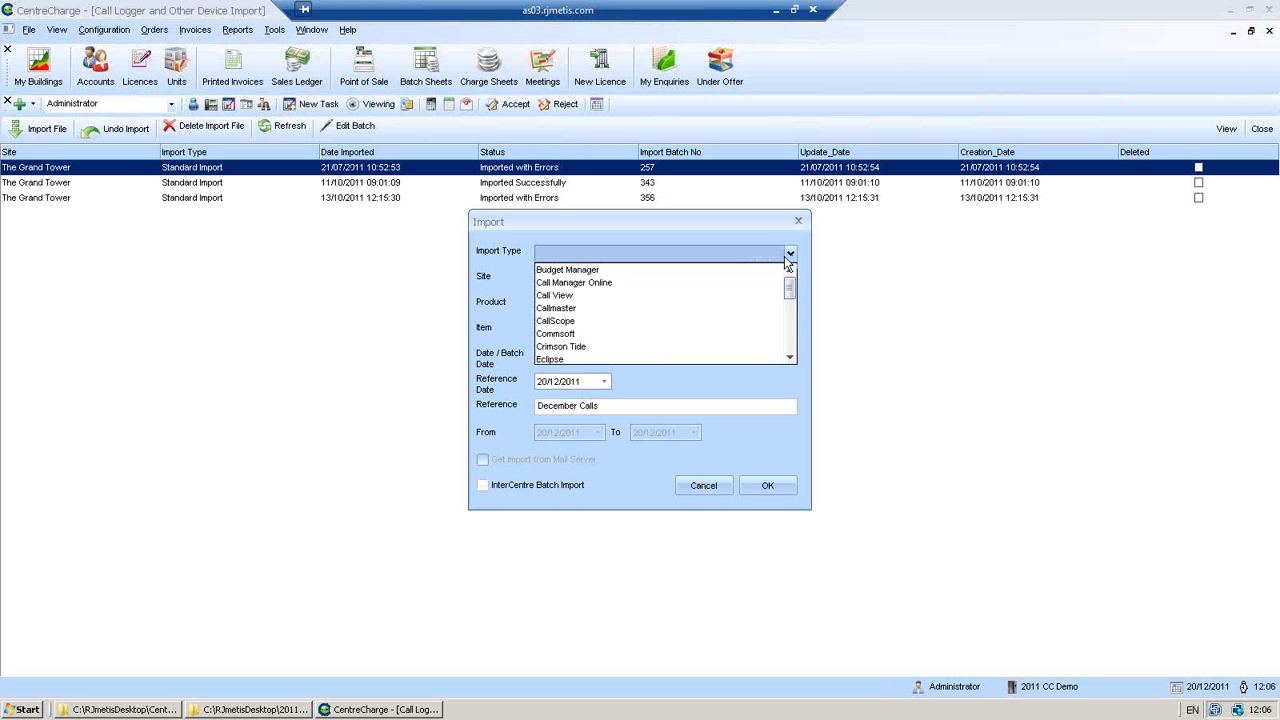
pyautogui.moveTo(790, 291); pyautogui.dragTo(789, 343)
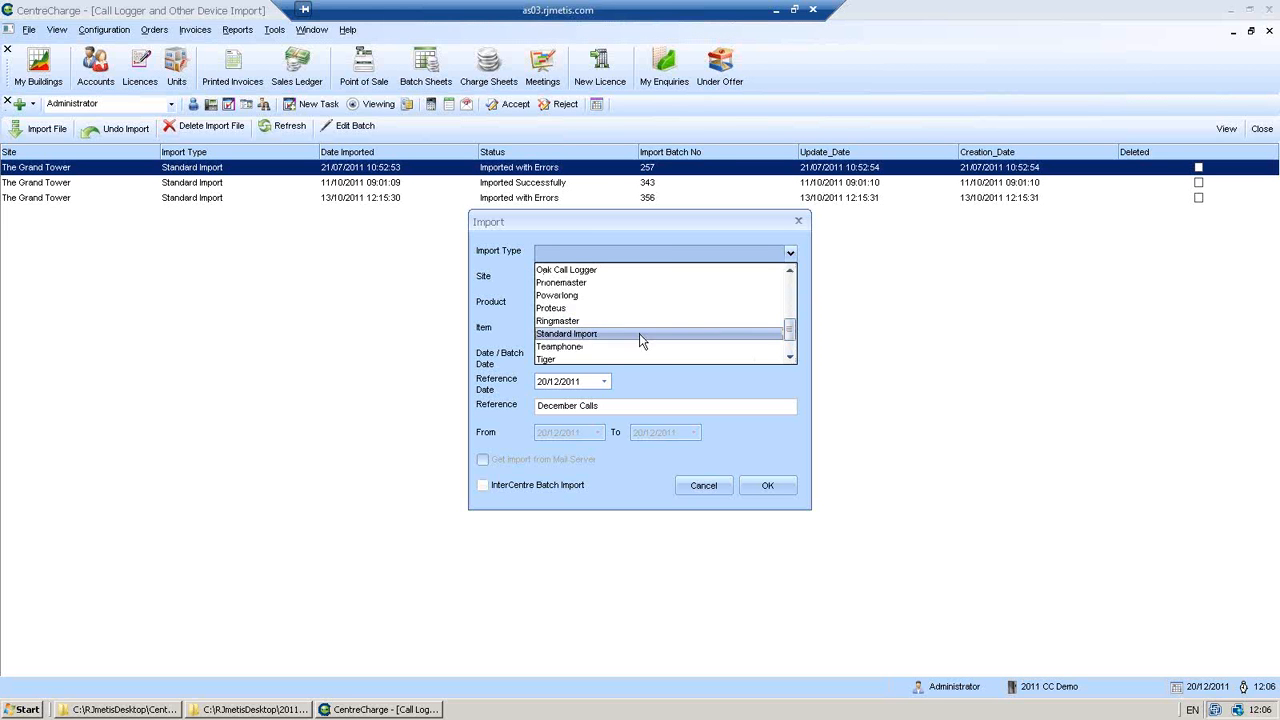
pyautogui.click(639, 333)
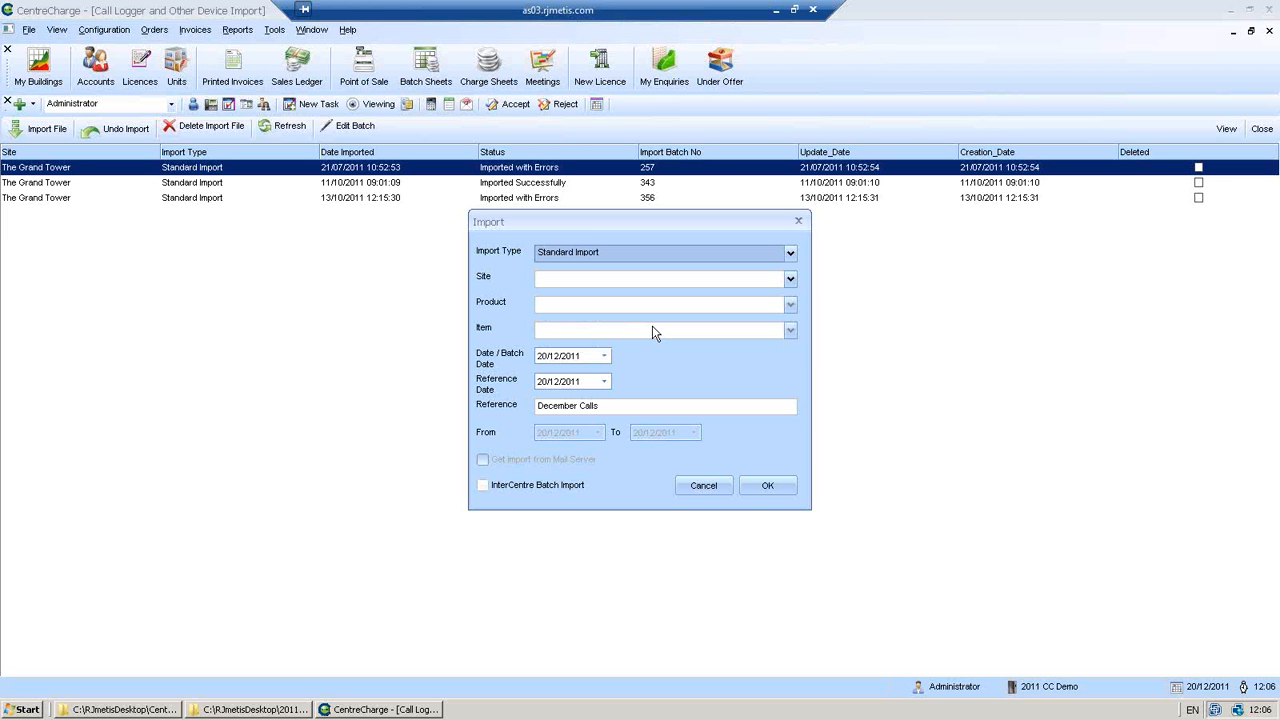
# Set the import's site to The Grand Tower, the product to Telephone Call Charges and the item to Call Charges
pyautogui.click(791, 283)
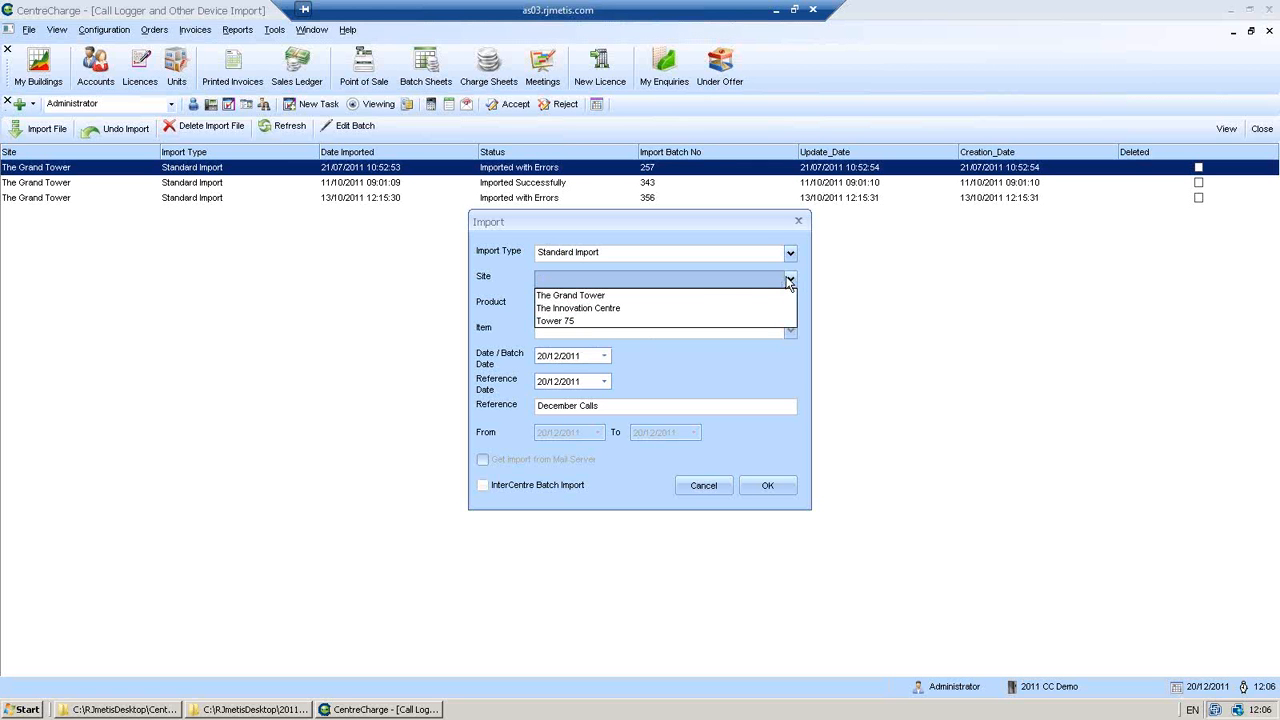
pyautogui.click(715, 296)
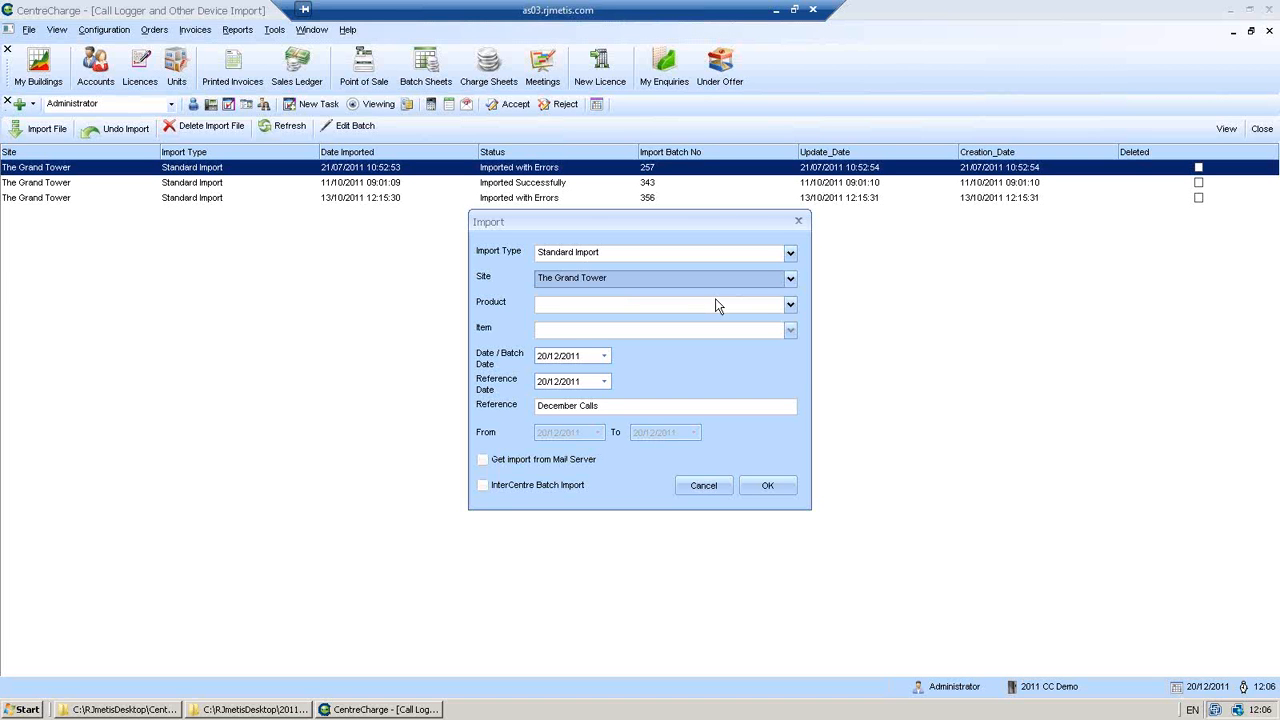
pyautogui.click(790, 305)
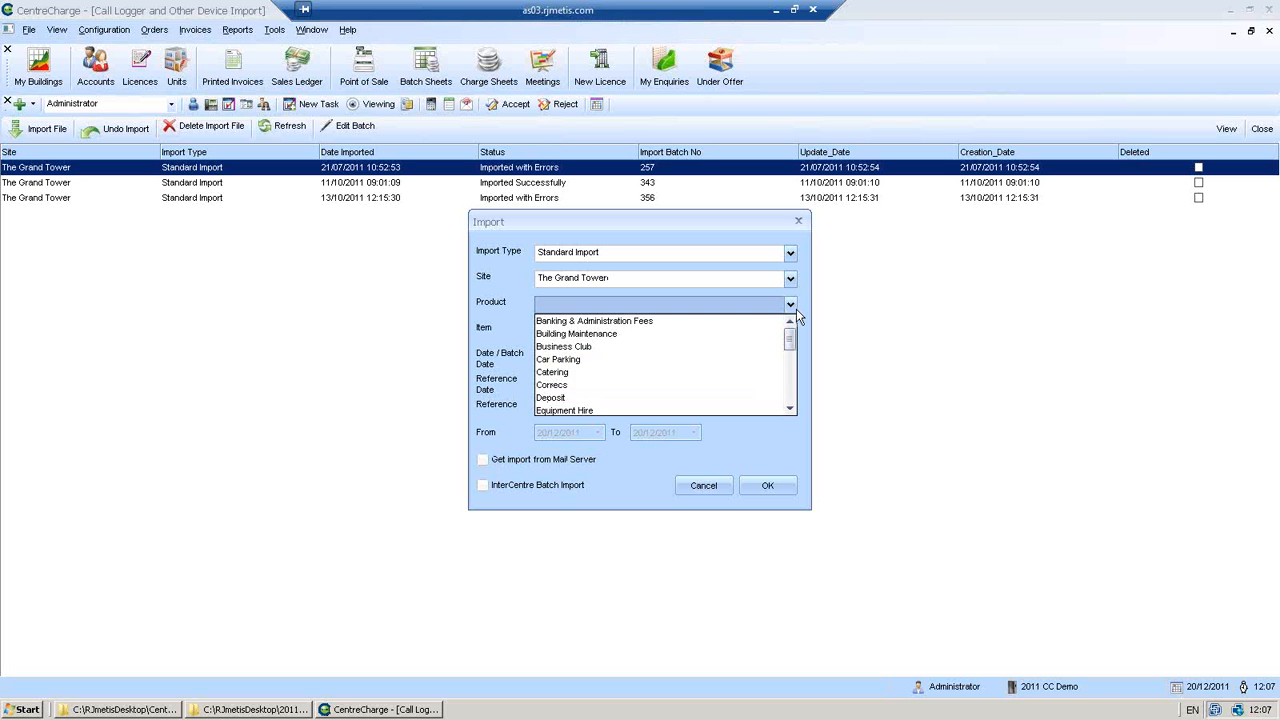
pyautogui.press('t')
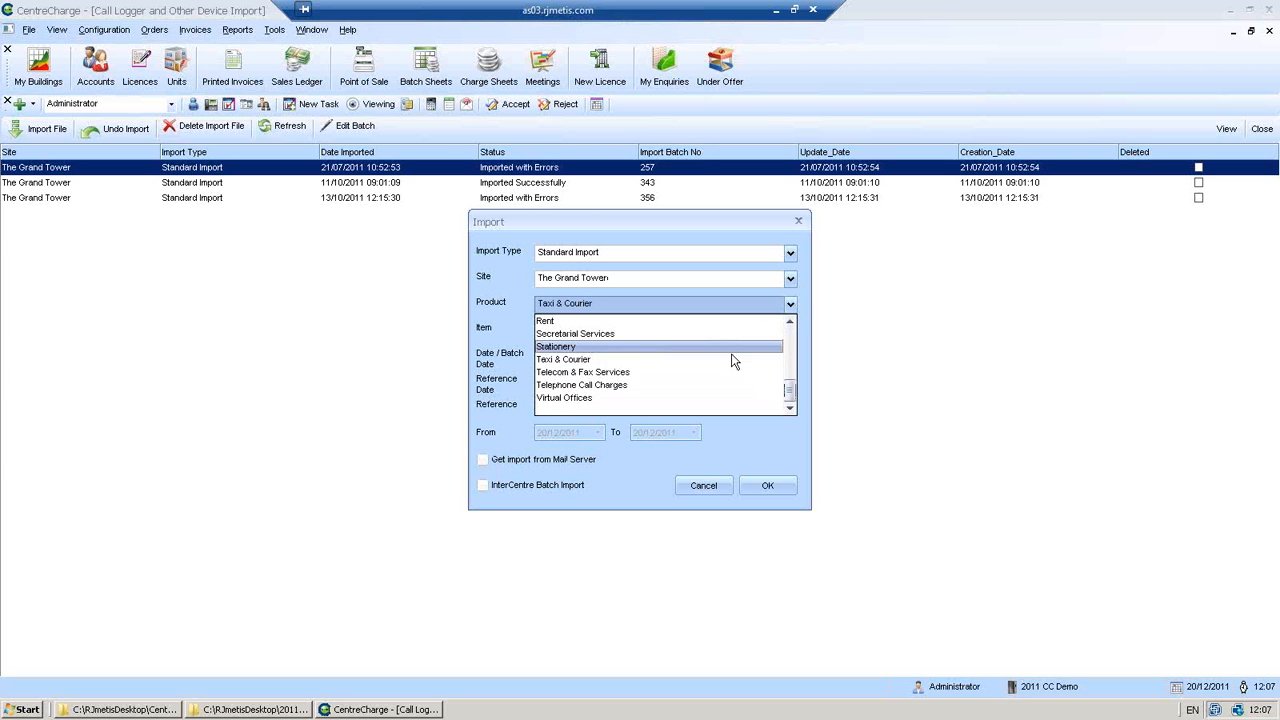
pyautogui.click(669, 386)
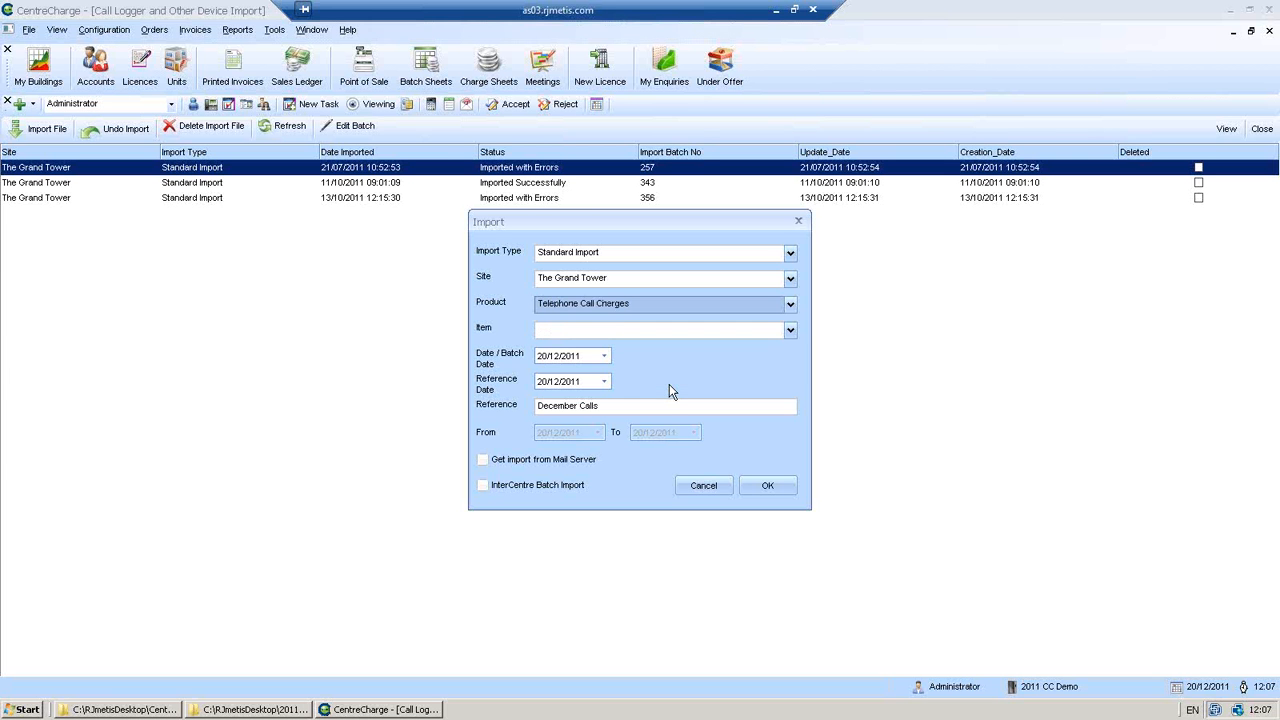
pyautogui.click(791, 330)
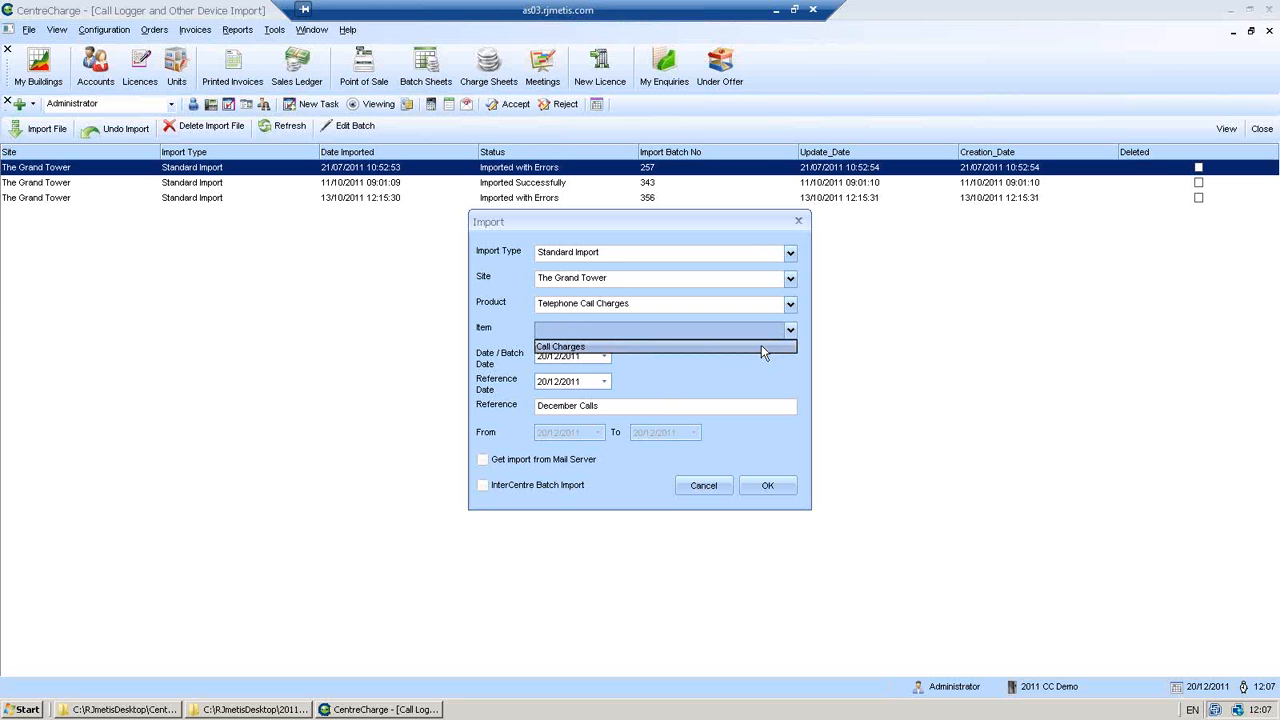
pyautogui.click(761, 347)
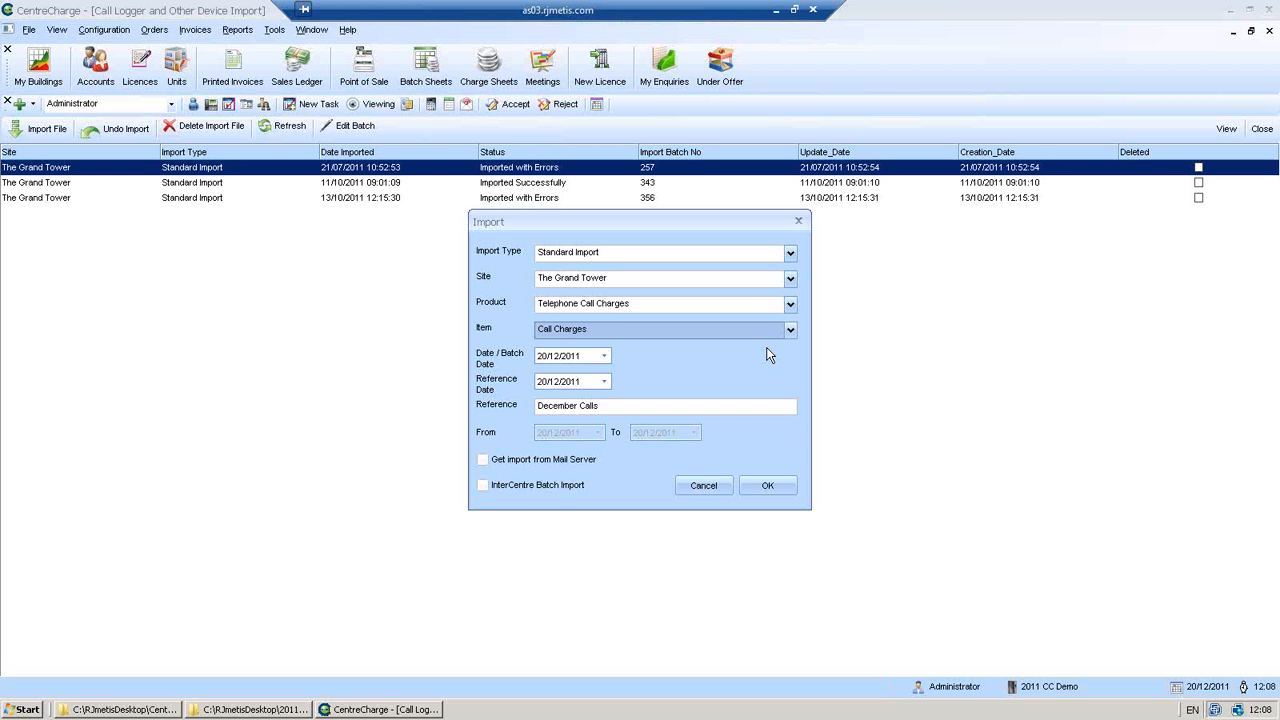
# Confirm the import settings and import Standard Import file.csv from the Desktop
pyautogui.click(768, 487)
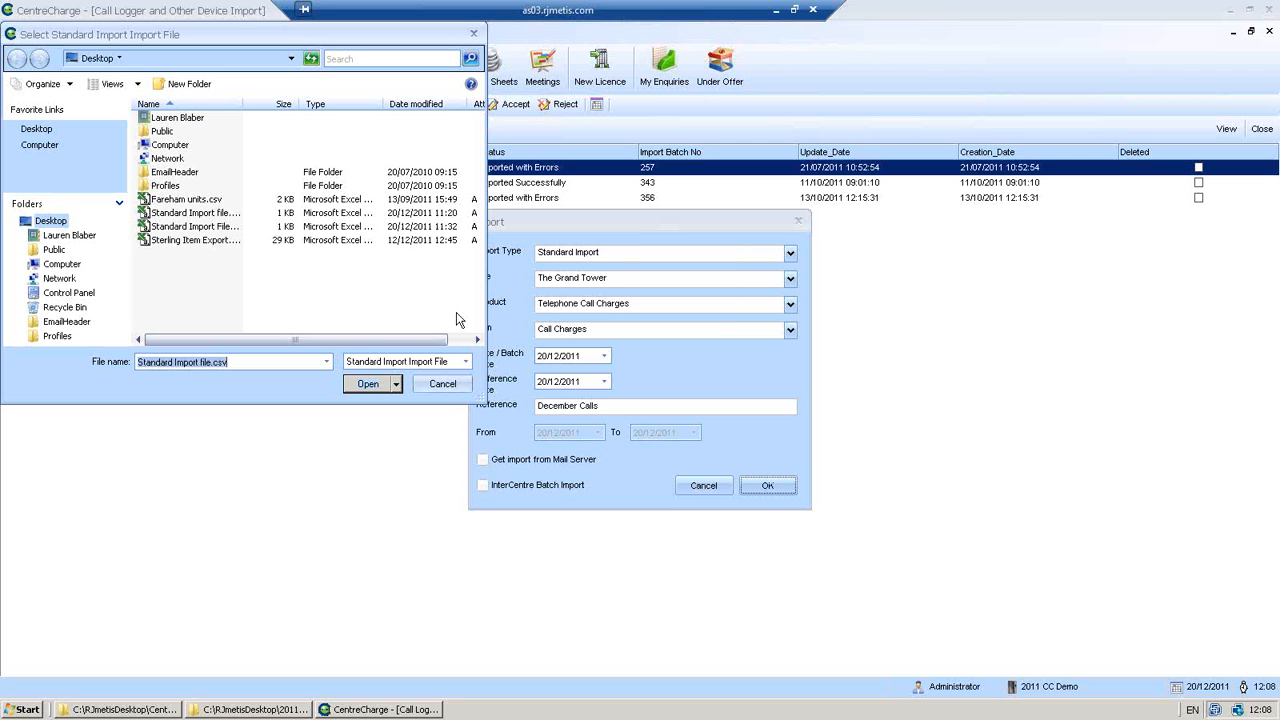
pyautogui.click(199, 216)
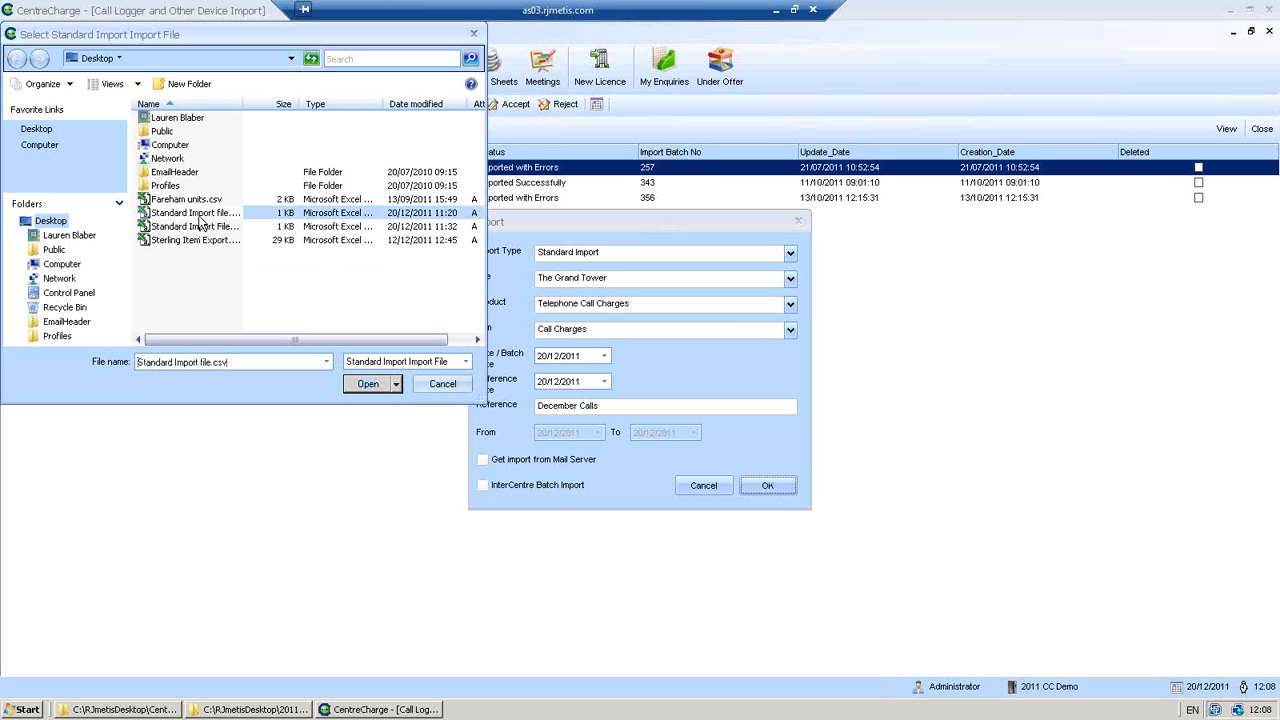
pyautogui.click(370, 386)
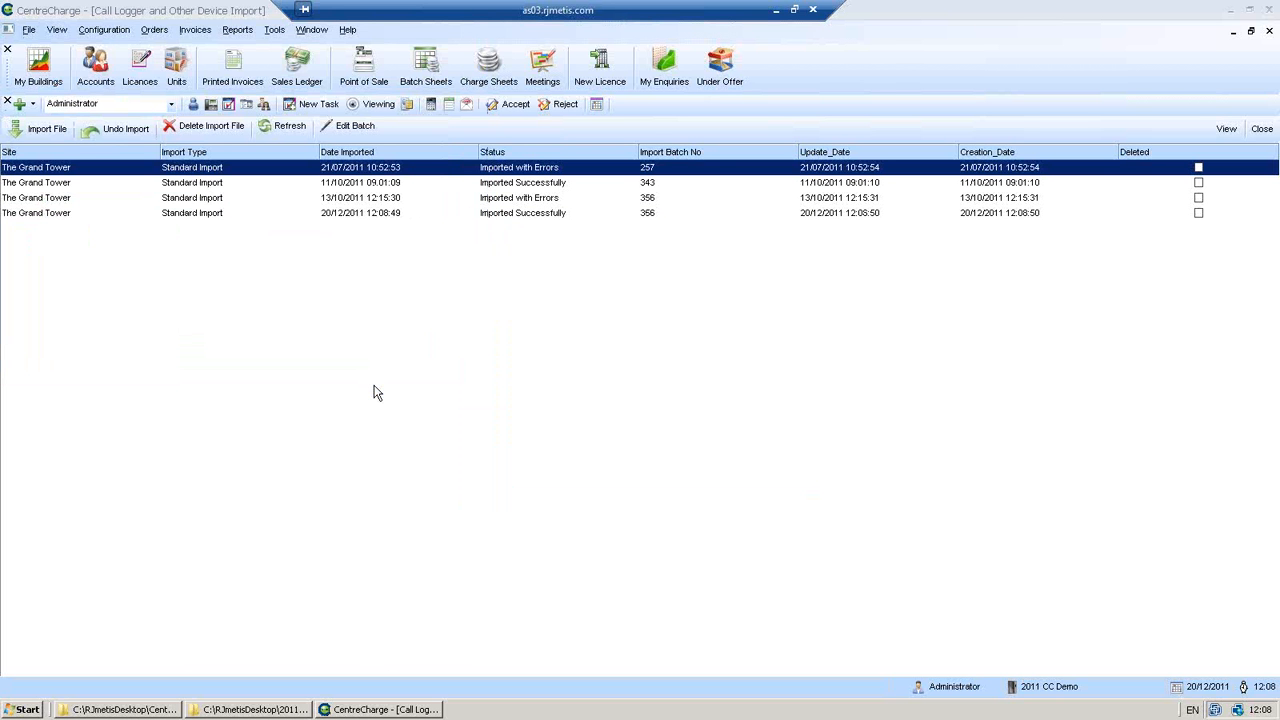
# View the 20/12/2011 import and look through its client charge lines
pyautogui.click(390, 216)
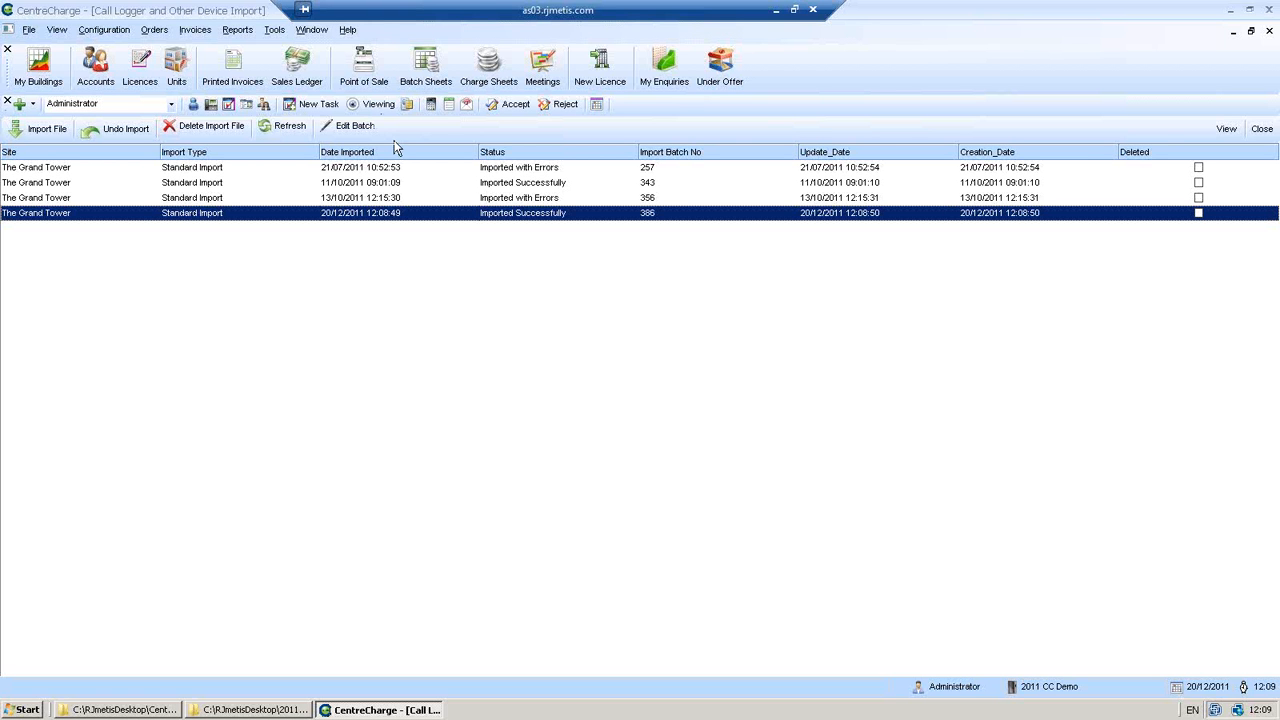
pyautogui.click(1227, 131)
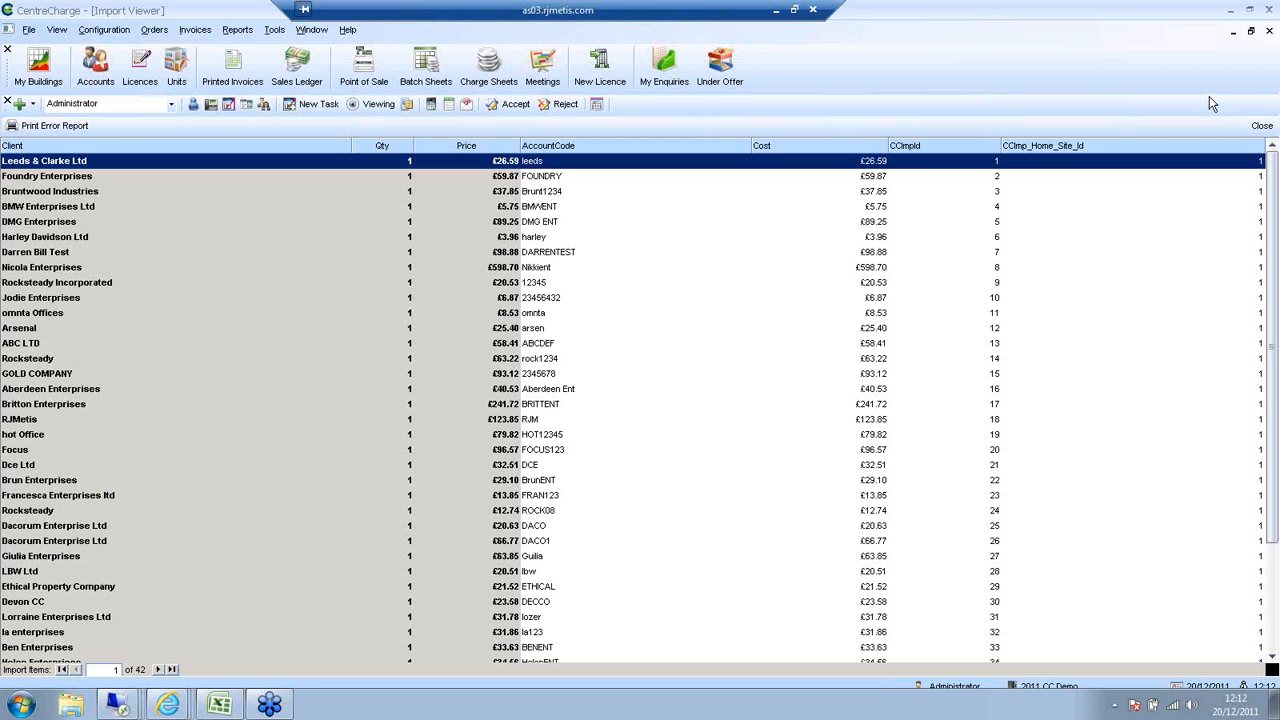
pyautogui.click(1050, 377)
pyautogui.scroll(-1, 656, 434)
pyautogui.scroll(-3, 656, 430)
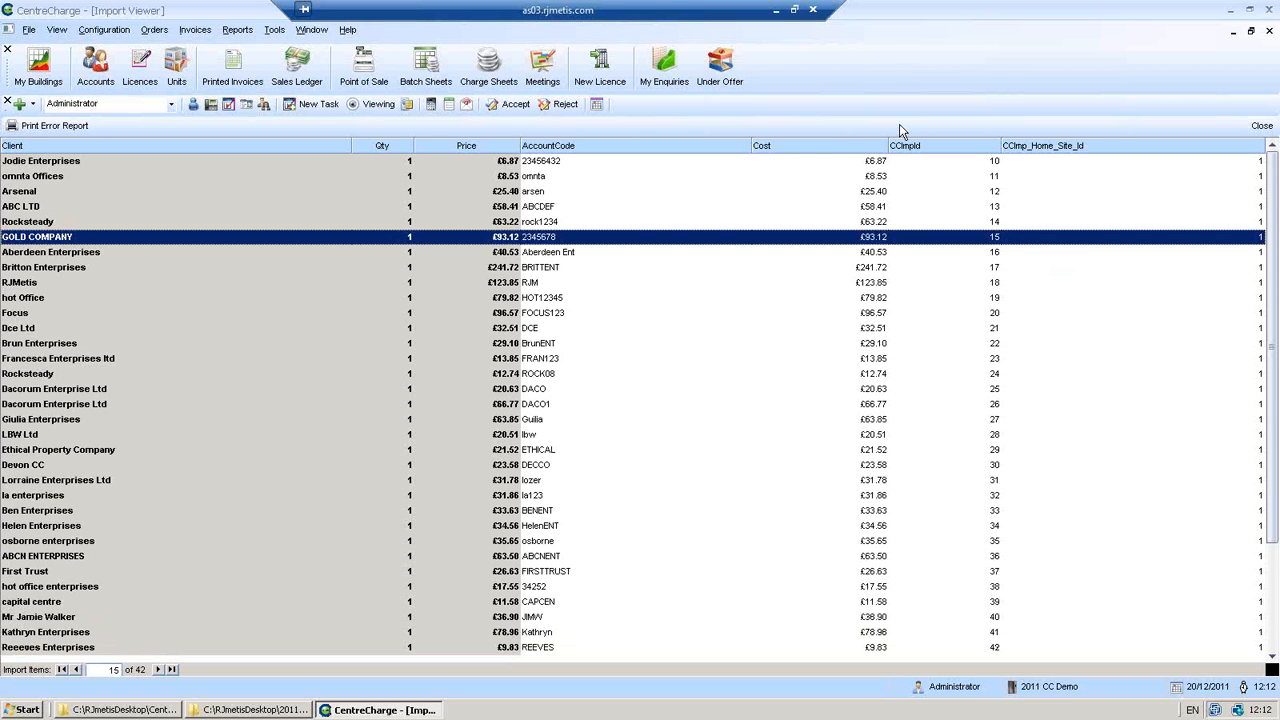
# Open the Telephone Call Charges batch 386 for The Grand Tower from the batch sheets
pyautogui.click(426, 66)
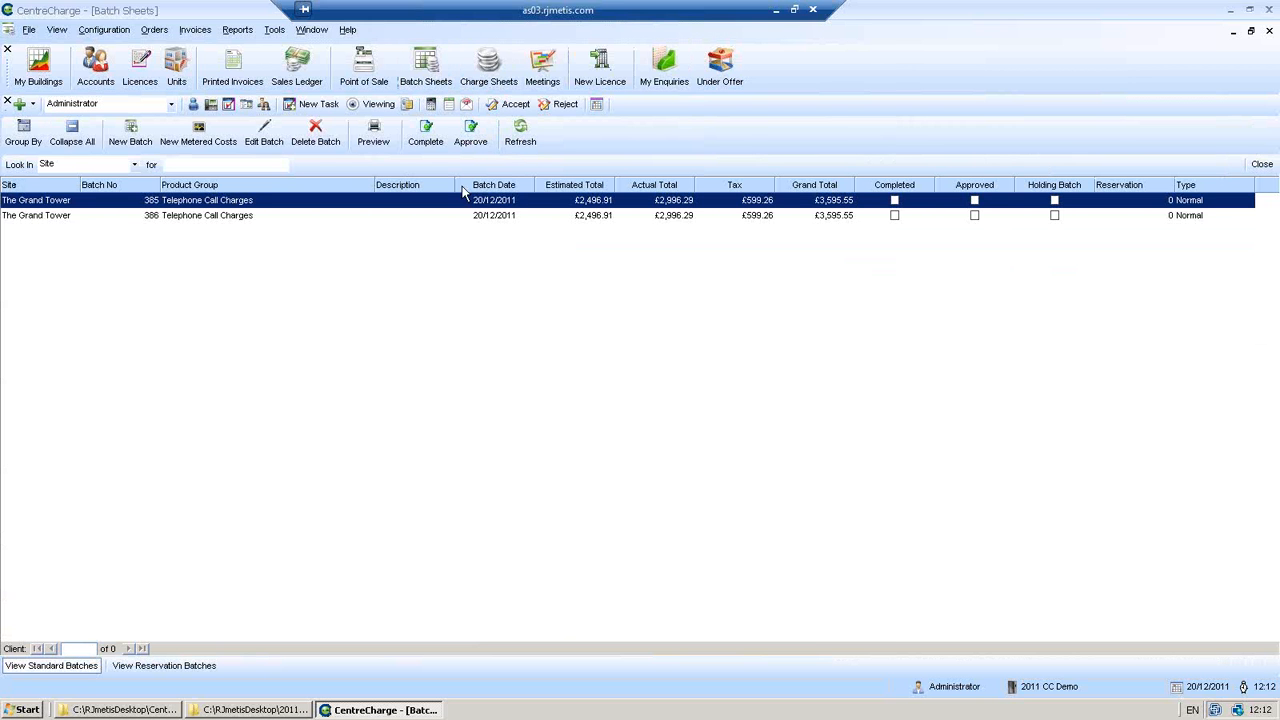
pyautogui.click(443, 218)
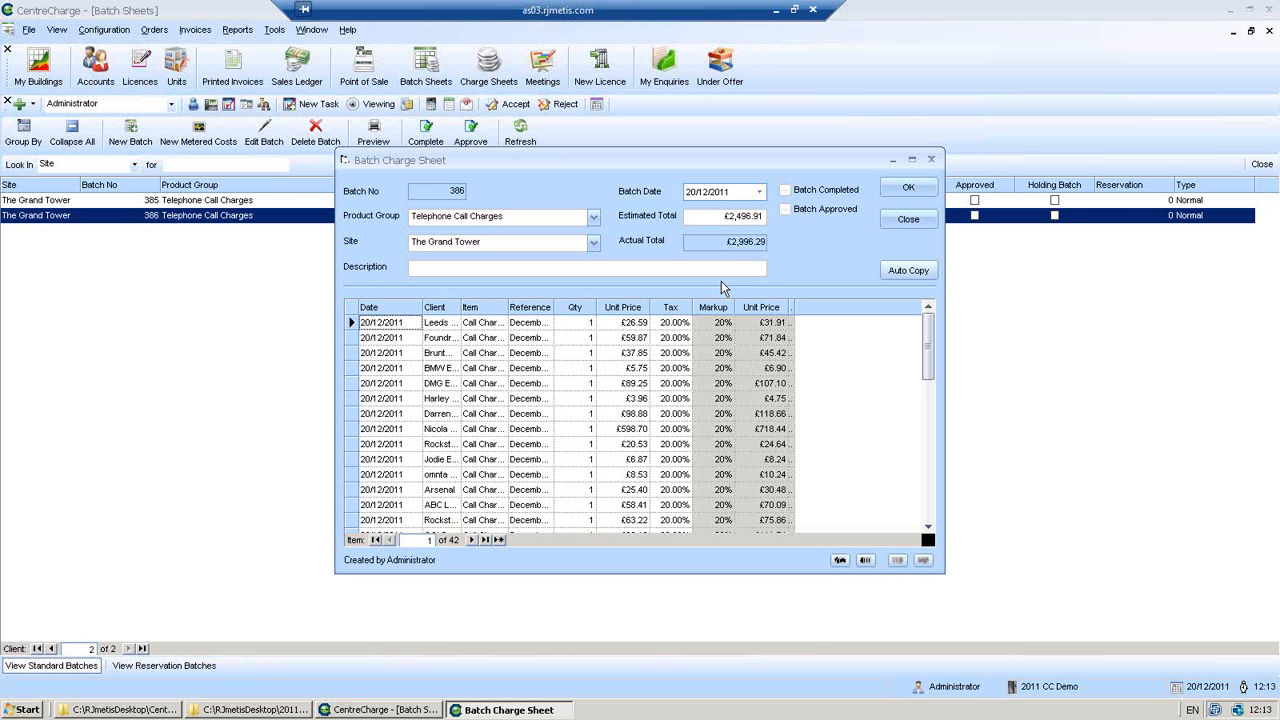
# Close batch 386, the batch sheets and the import viewer to return to the list of imports
pyautogui.click(922, 187)
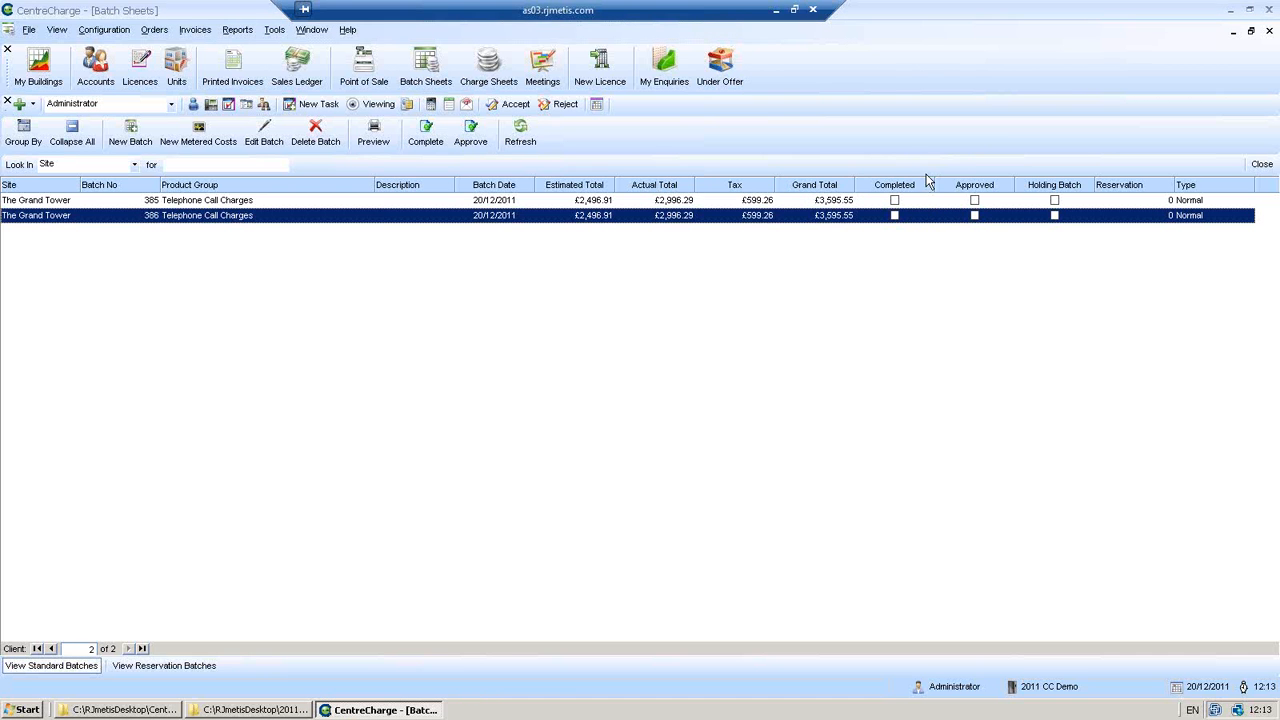
pyautogui.click(1259, 165)
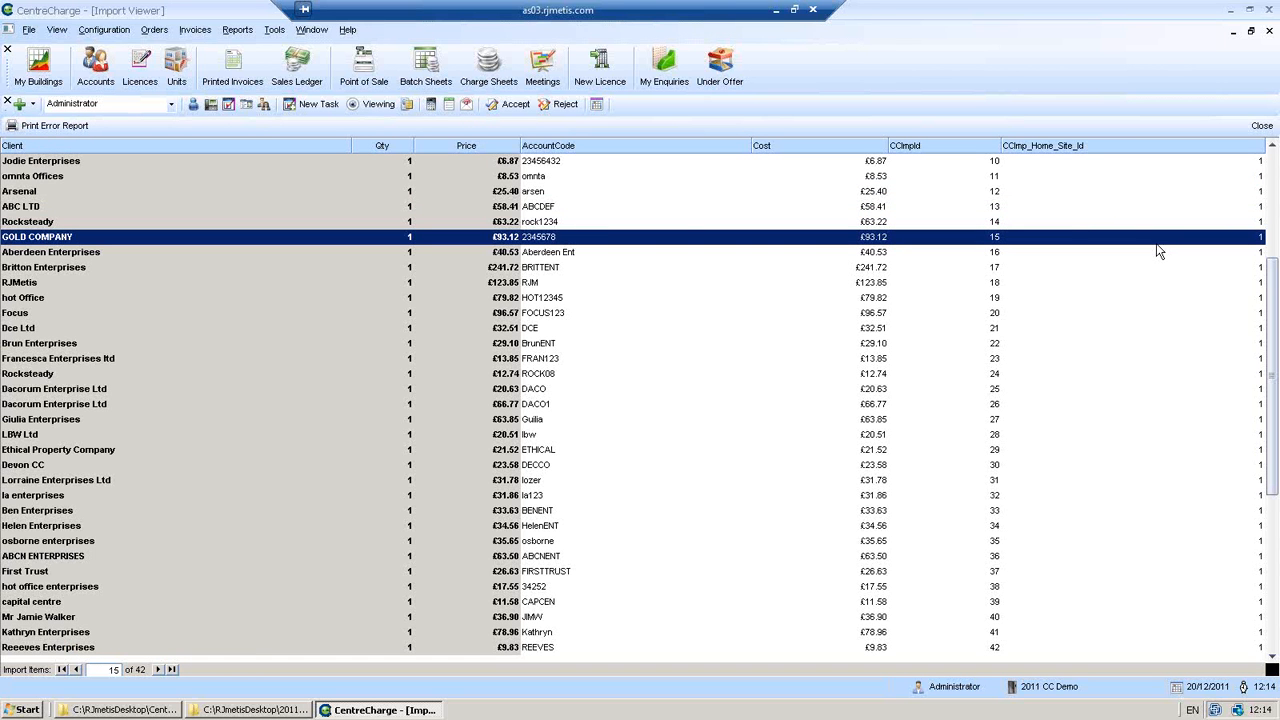
pyautogui.click(1257, 131)
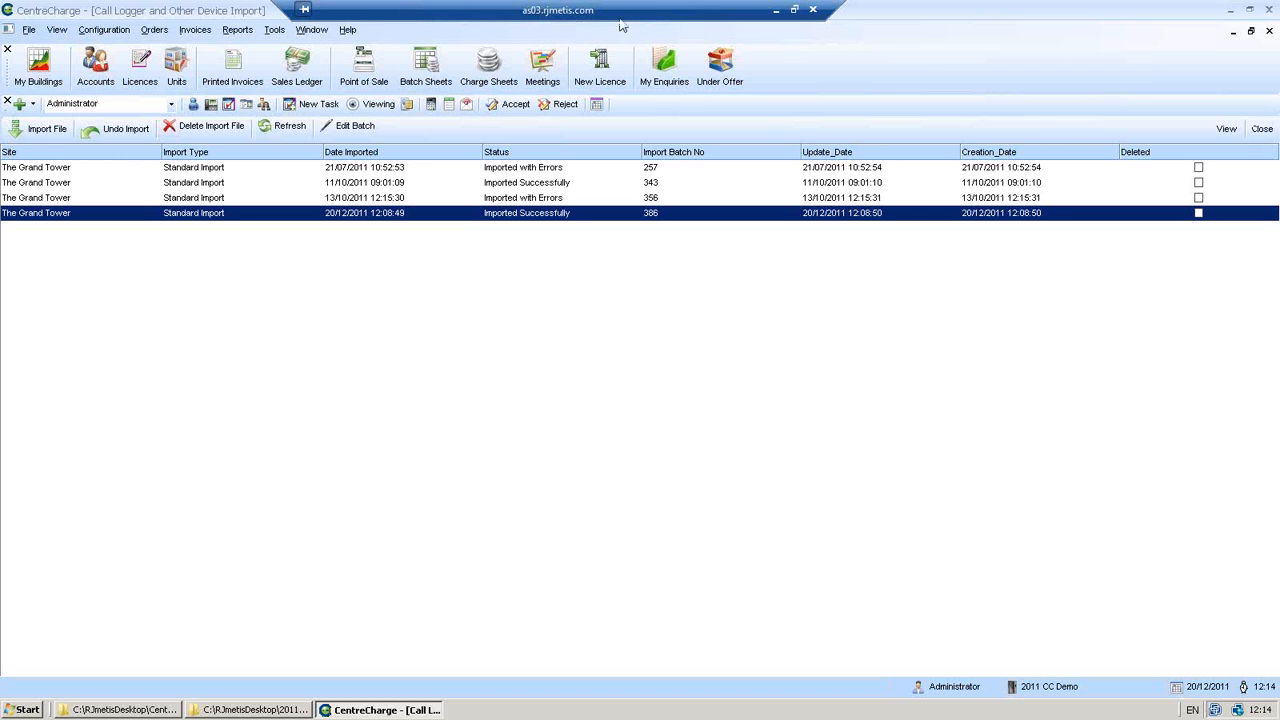
# Start a new file import with the import type Standard Import and the site The Grand Tower
pyautogui.click(53, 136)
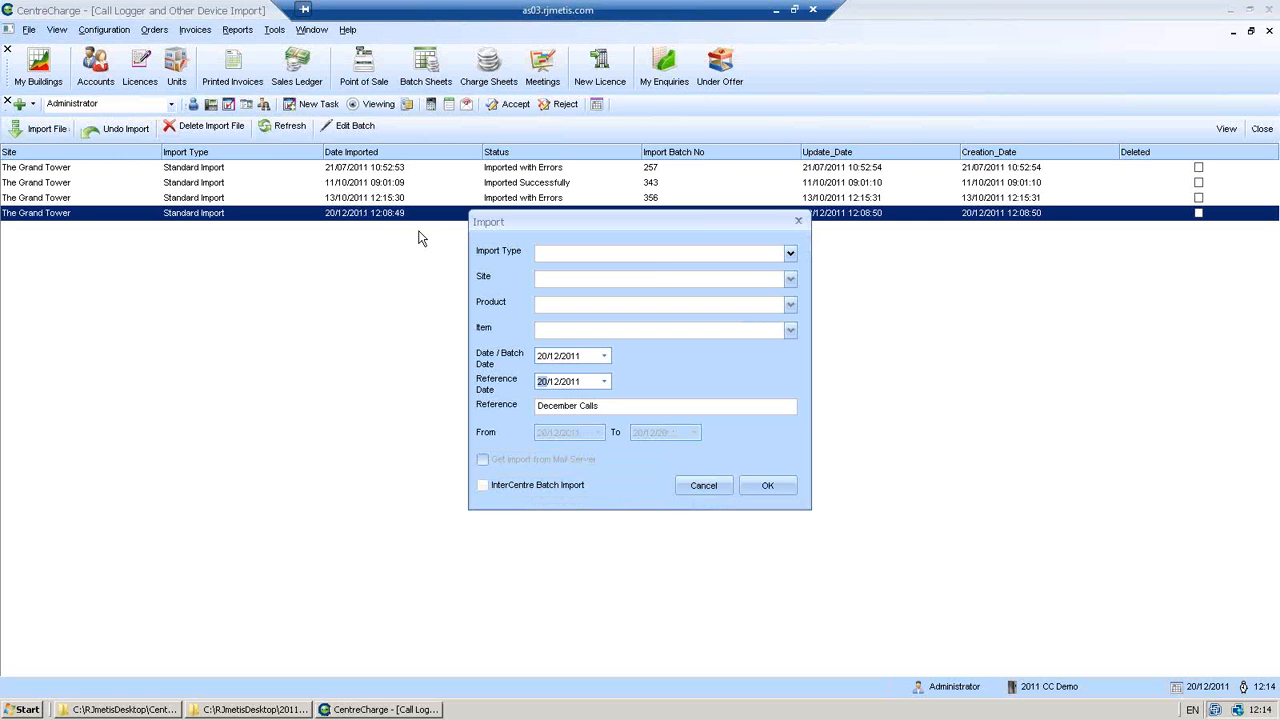
pyautogui.click(793, 255)
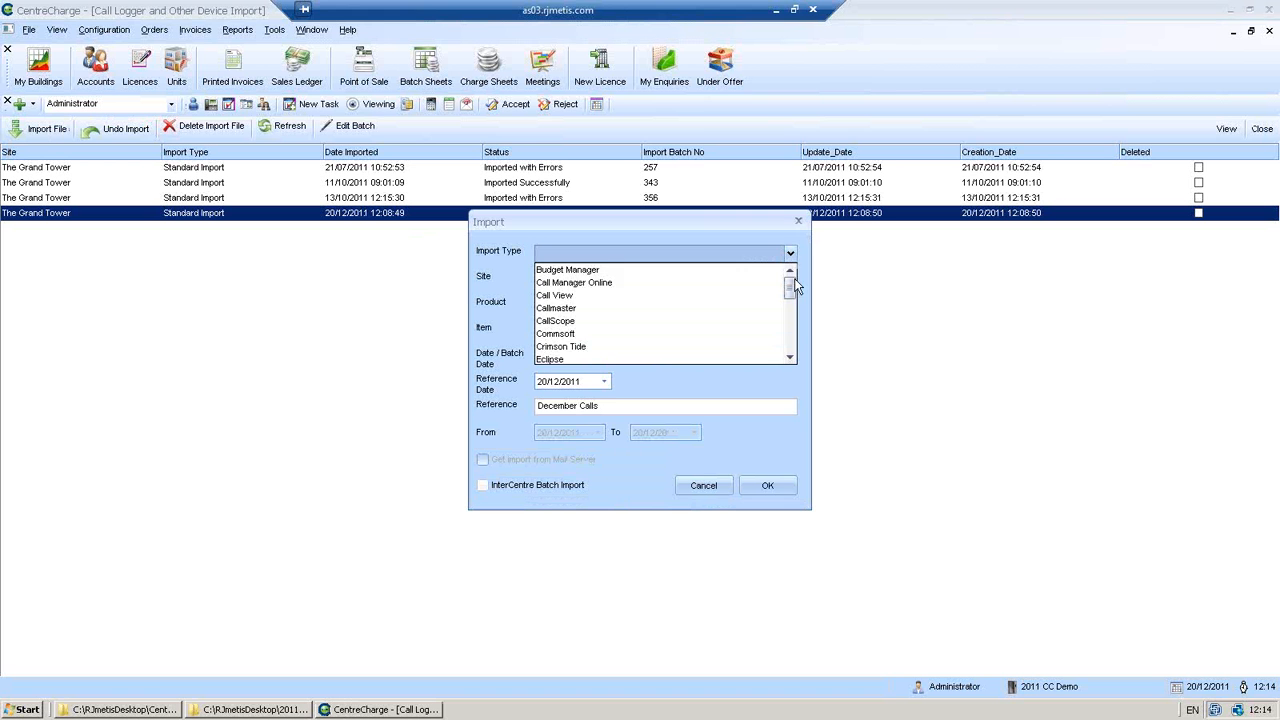
pyautogui.moveTo(791, 285); pyautogui.dragTo(794, 334)
pyautogui.click(622, 334)
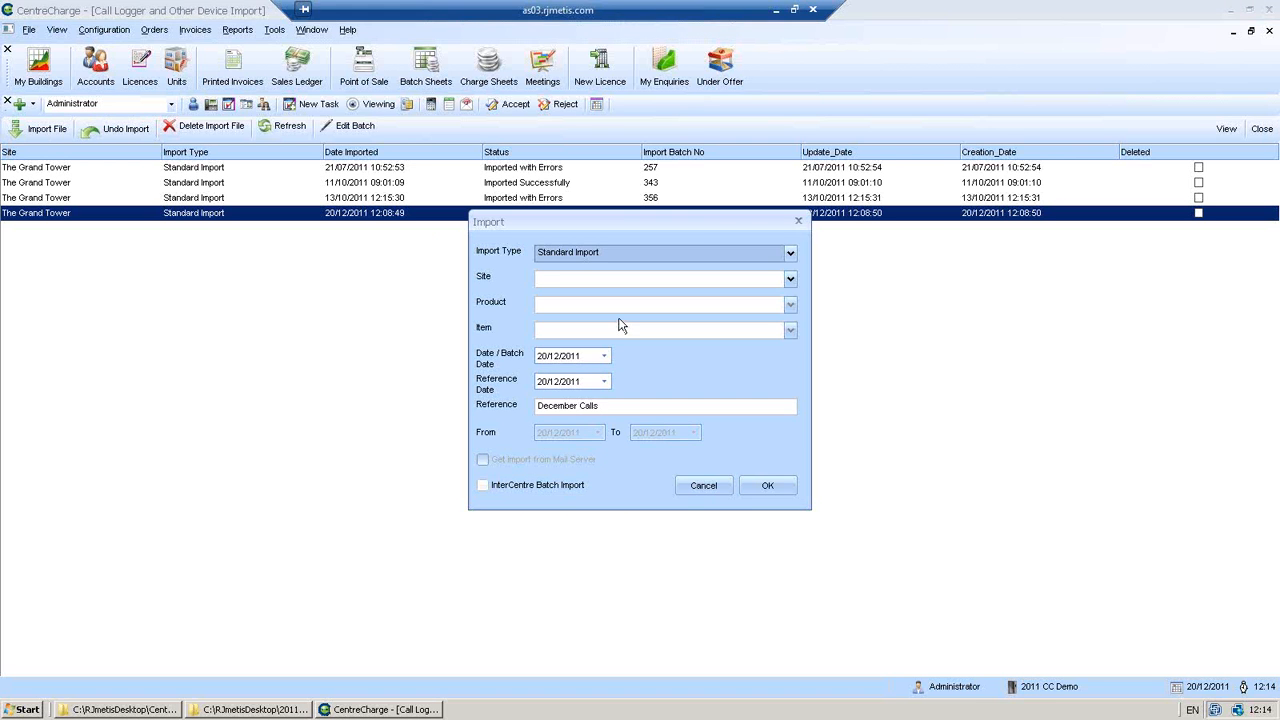
pyautogui.click(791, 283)
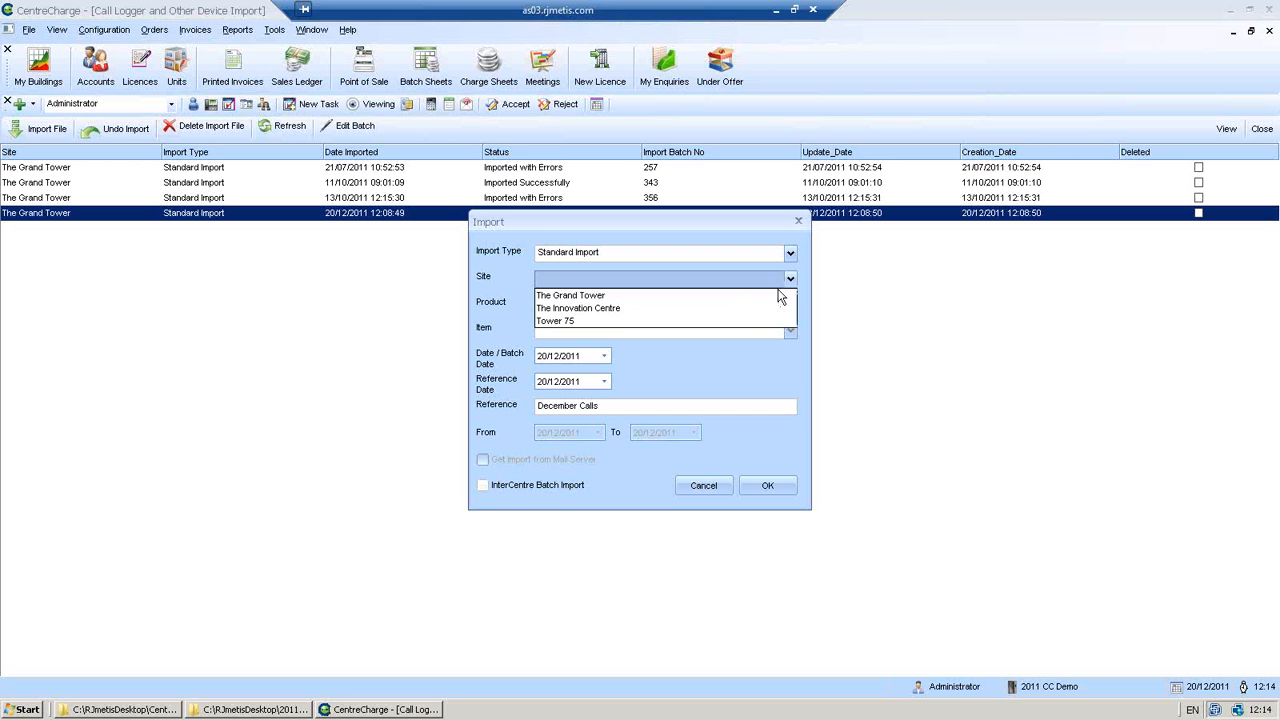
pyautogui.click(757, 295)
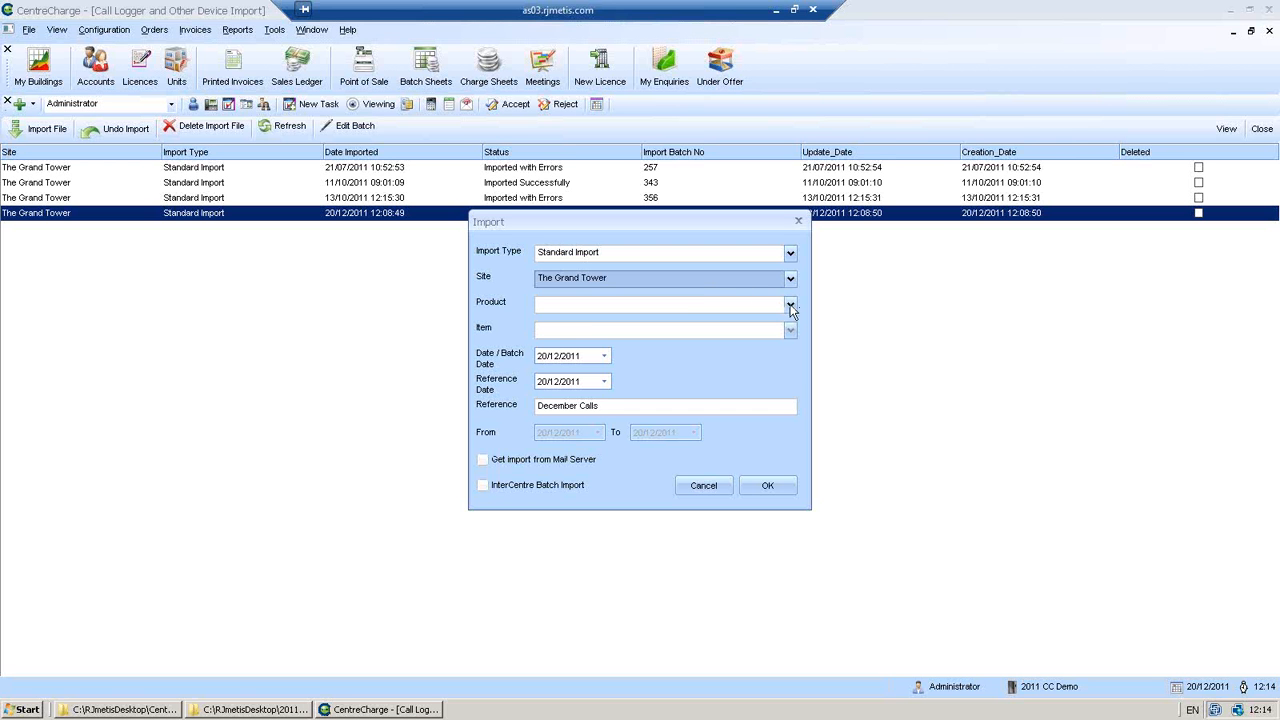
# Set the import's product to Postage and the item to 1st Class Stamp
pyautogui.click(790, 305)
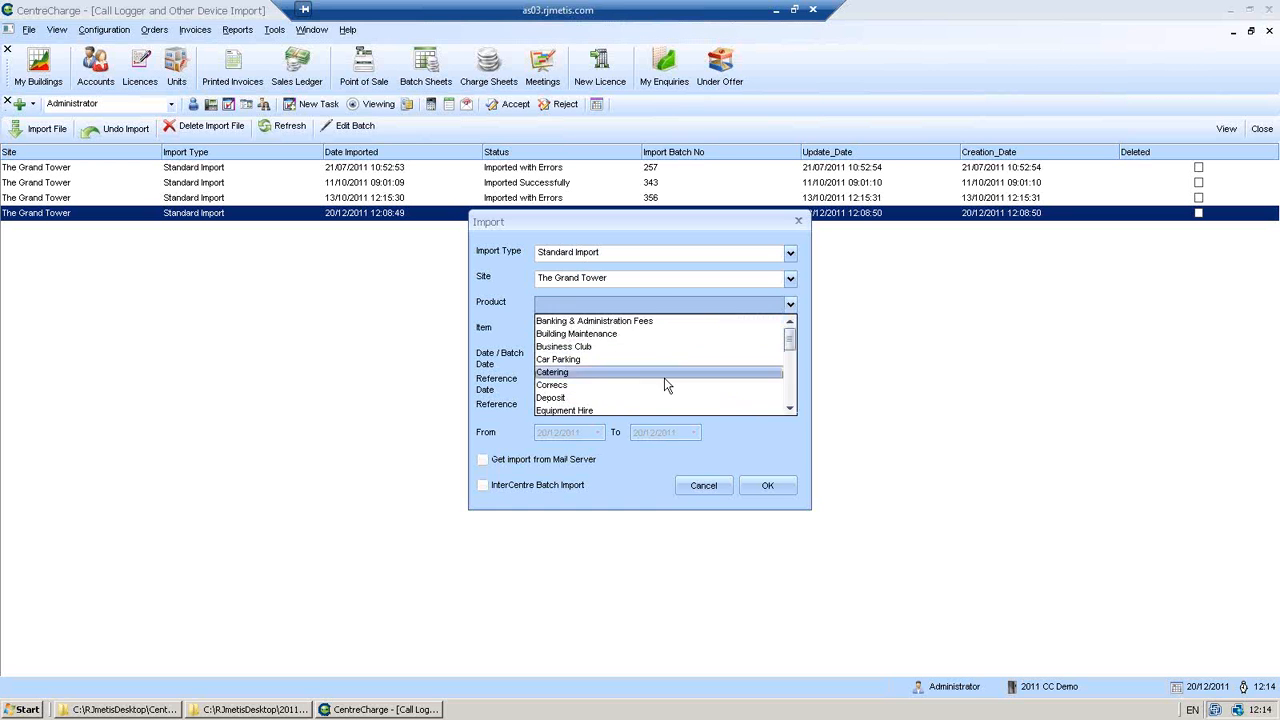
pyautogui.scroll(-3, 660, 380)
pyautogui.click(640, 360)
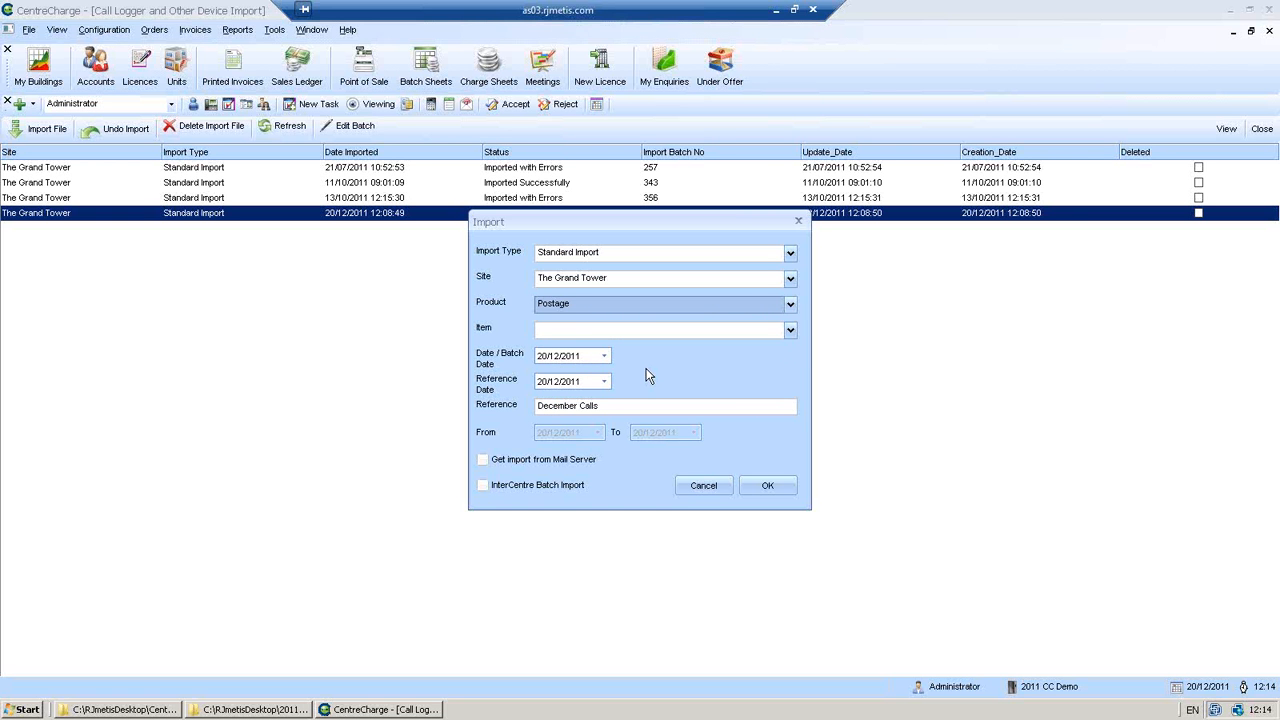
pyautogui.click(790, 331)
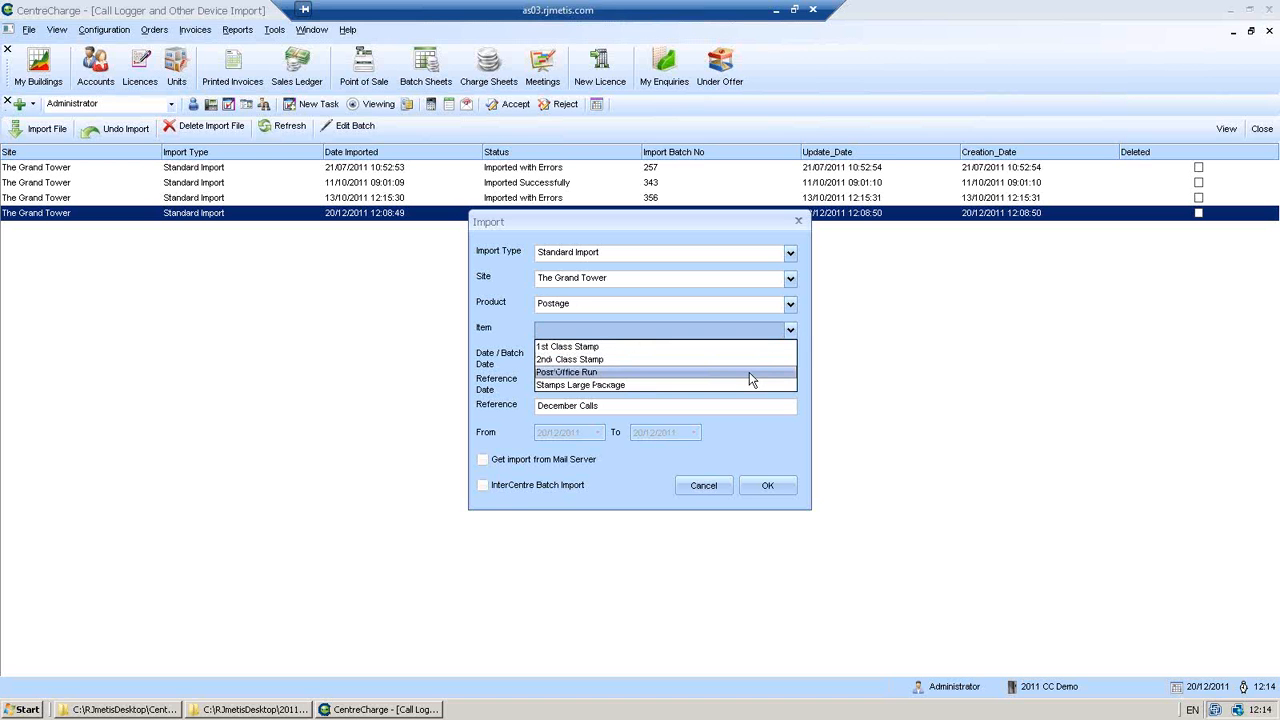
pyautogui.click(700, 347)
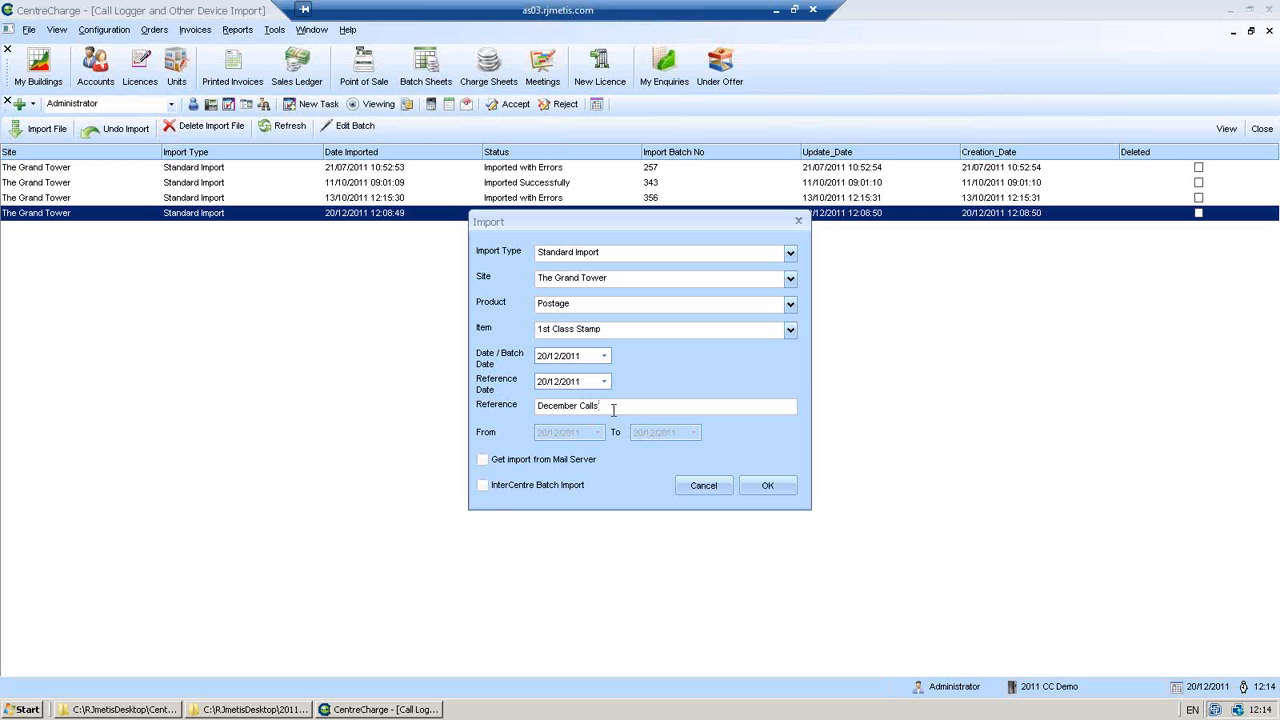
# Set the reference to December Postage and import Standard Import File with Error.csv from the Desktop
pyautogui.moveTo(611, 408); pyautogui.dragTo(531, 412)
pyautogui.write('December F')
pyautogui.write('ostage')
pyautogui.click(788, 490)
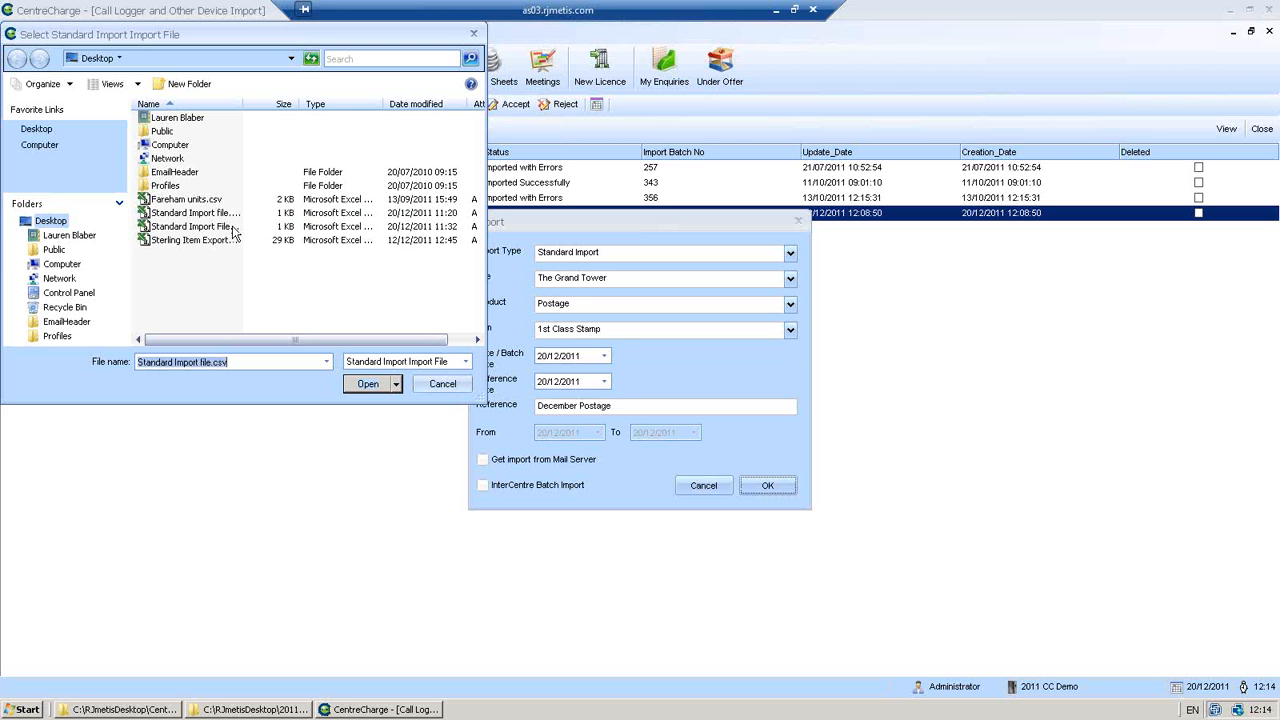
pyautogui.click(233, 229)
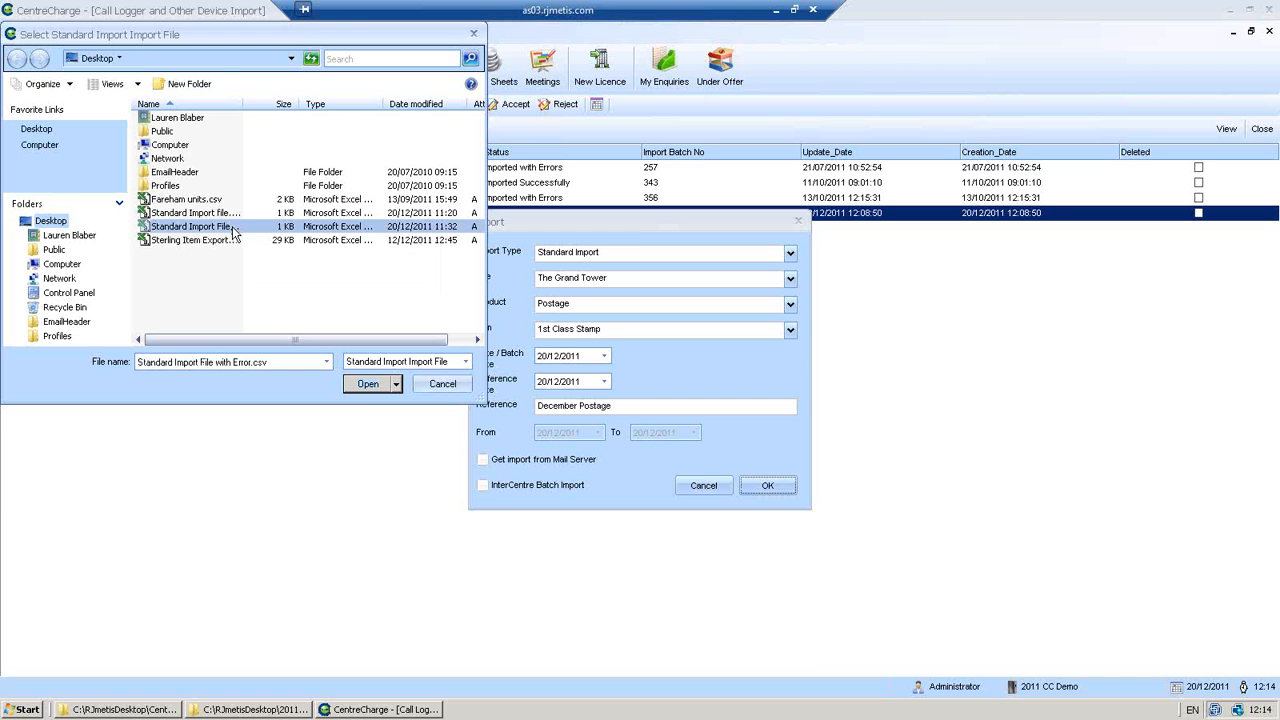
pyautogui.click(362, 388)
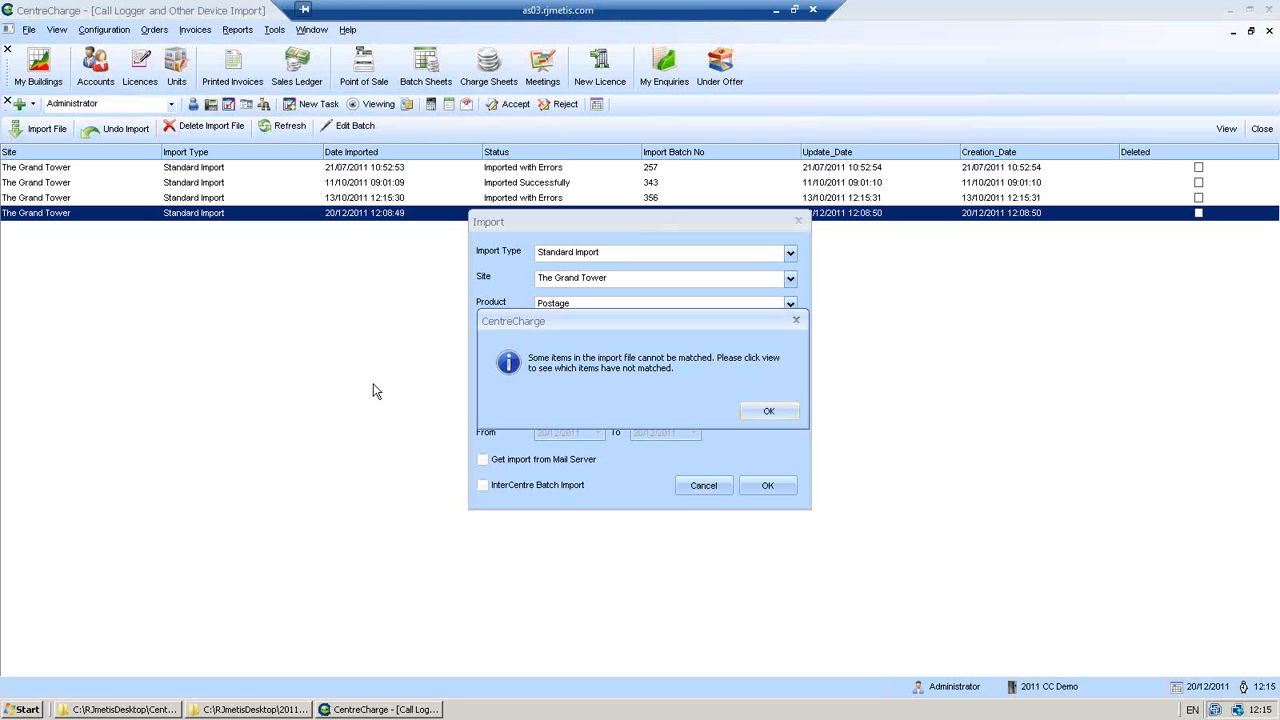
pyautogui.click(777, 410)
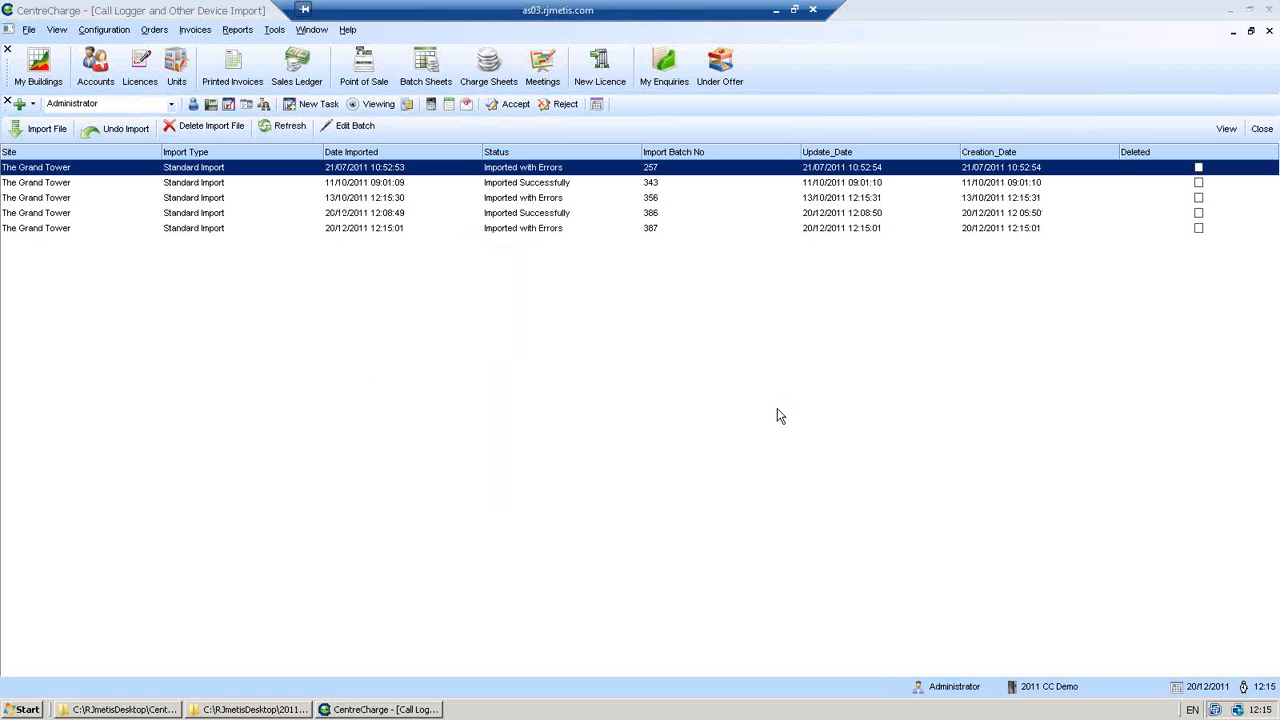
# View the import with batch number 387 and examine the lines that have no client or account code
pyautogui.click(257, 233)
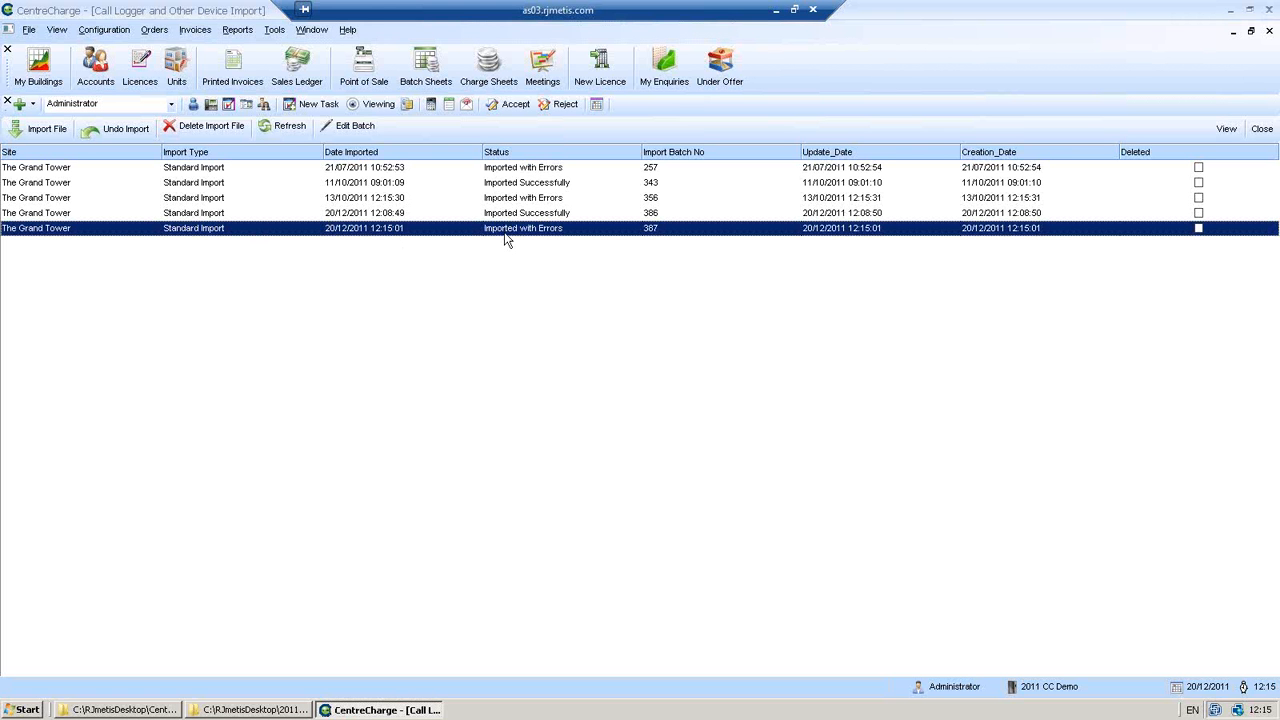
pyautogui.click(1224, 131)
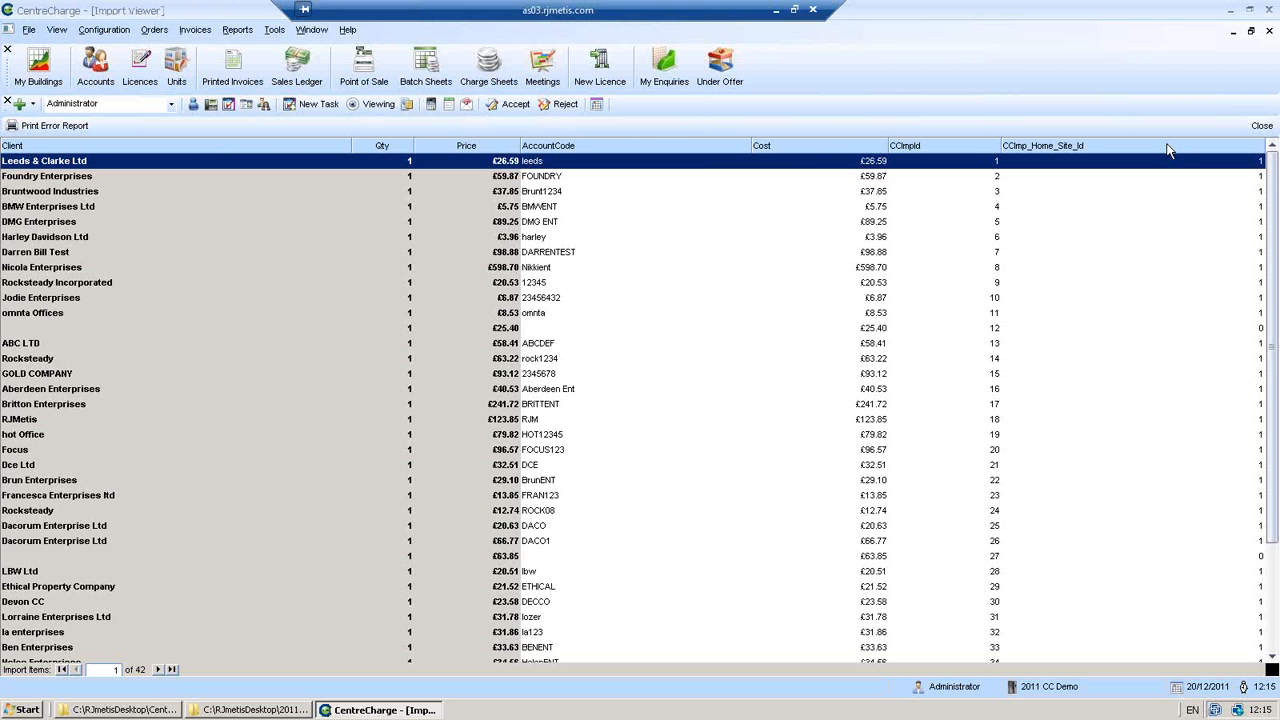
pyautogui.click(41, 328)
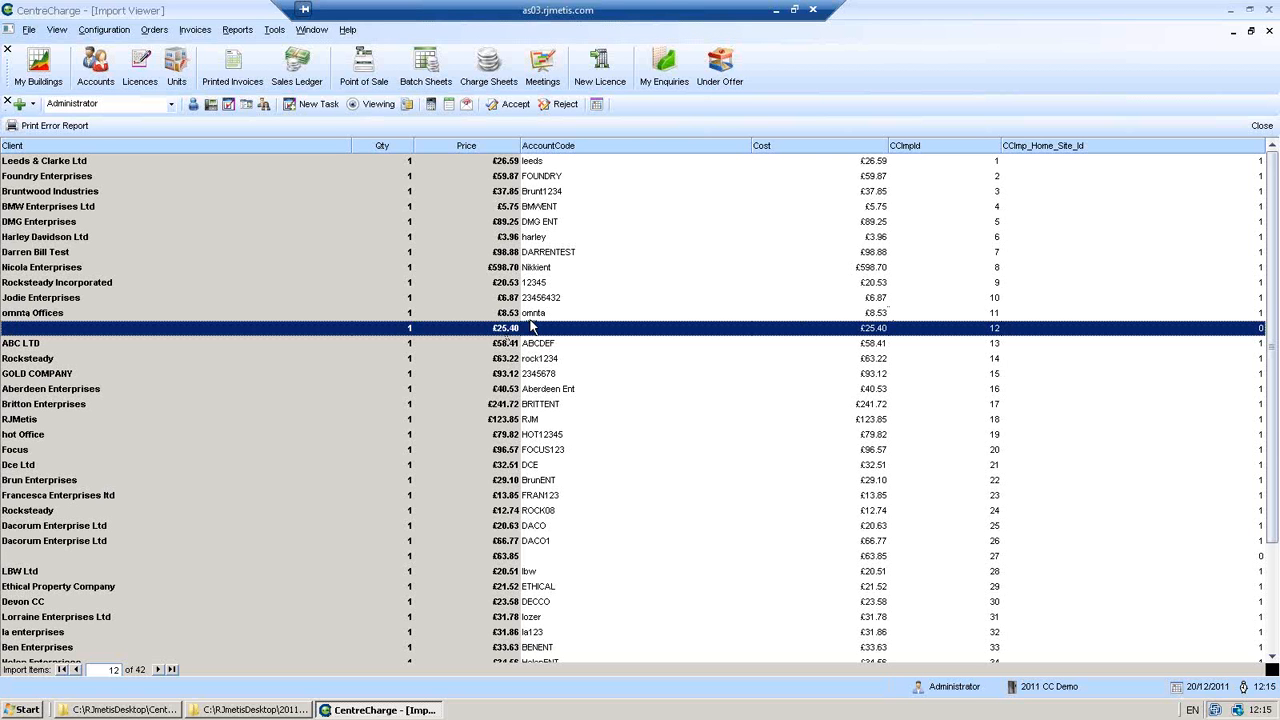
pyautogui.click(129, 559)
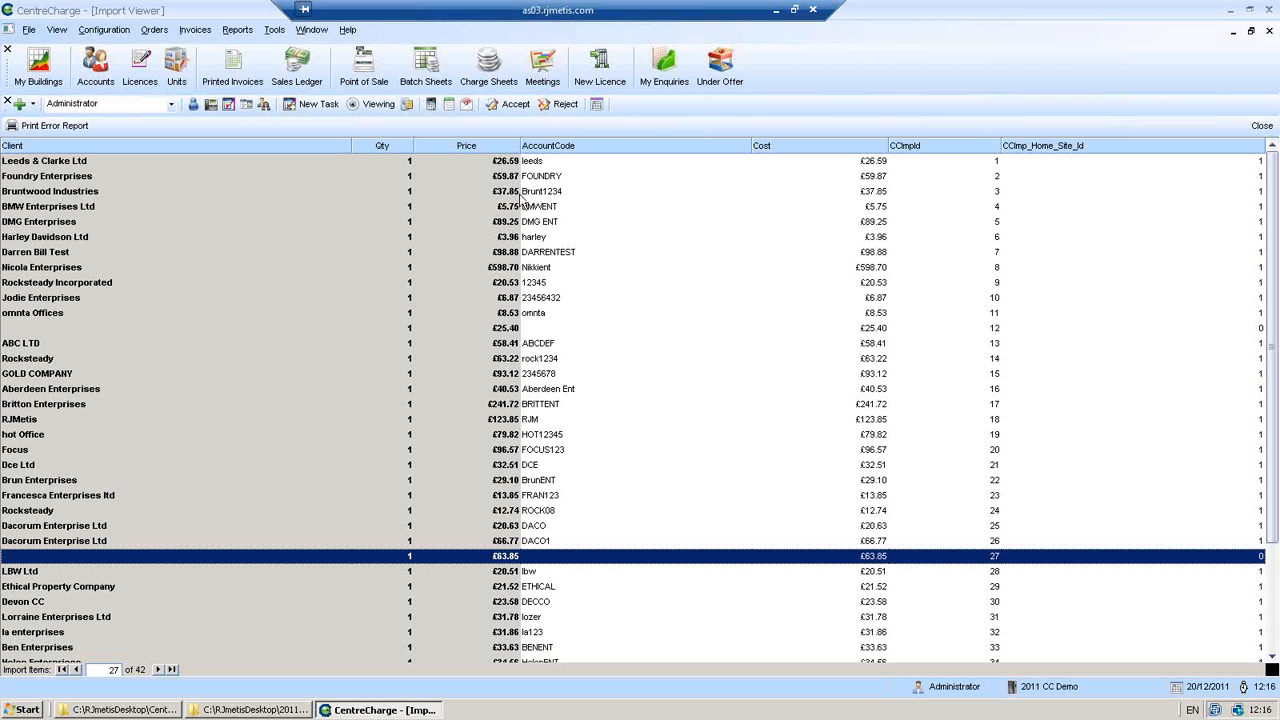
pyautogui.click(1255, 127)
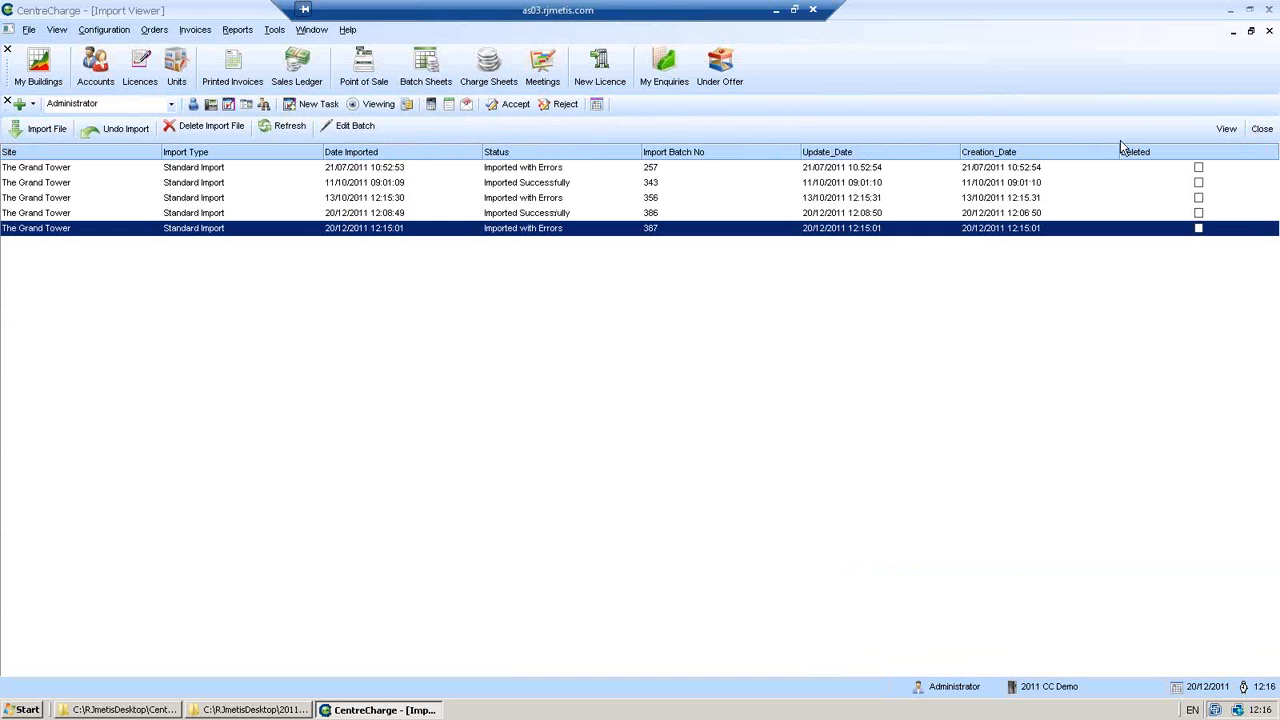
# Delete the import with batch number 387 and its Postage batch from the batch sheets
pyautogui.click(195, 132)
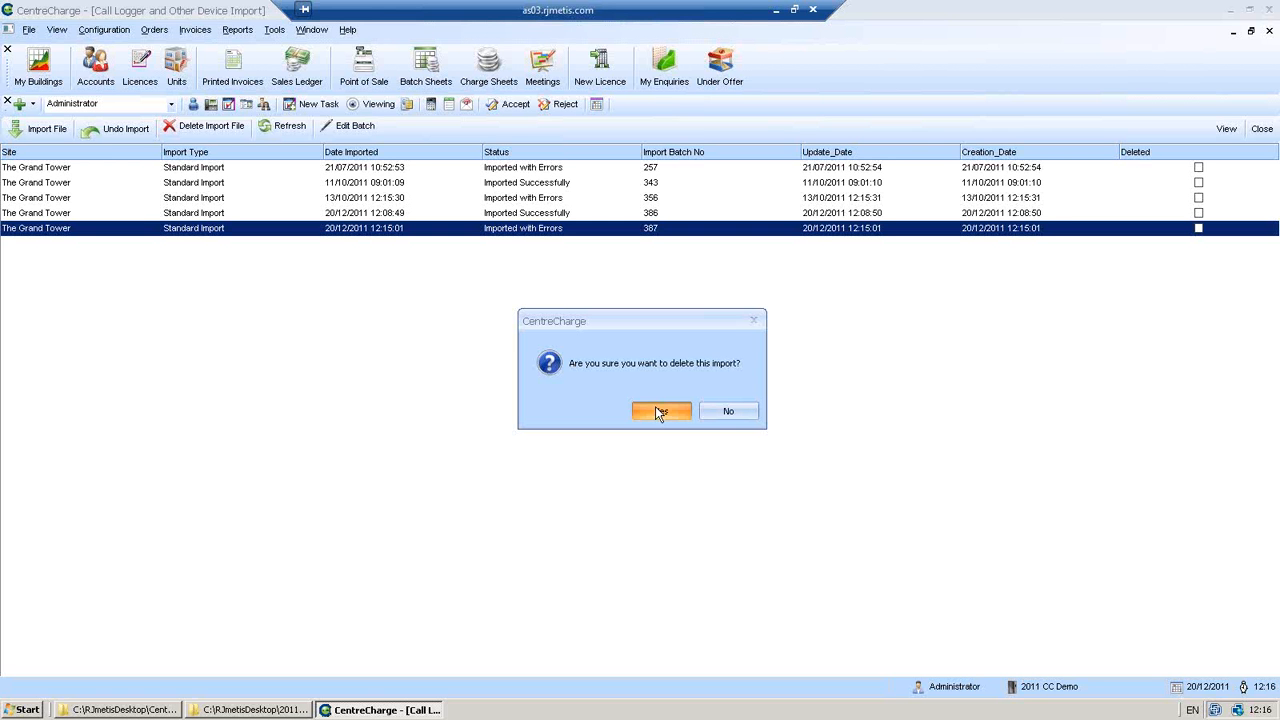
pyautogui.click(657, 413)
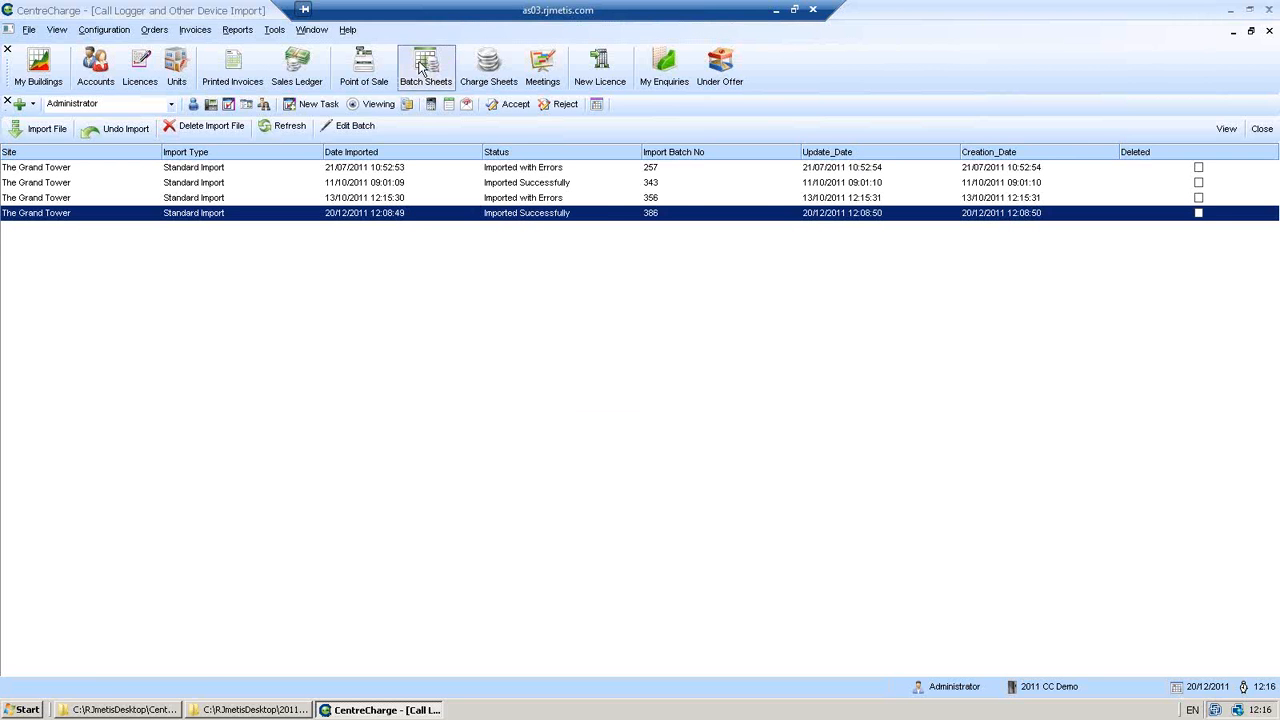
pyautogui.click(422, 68)
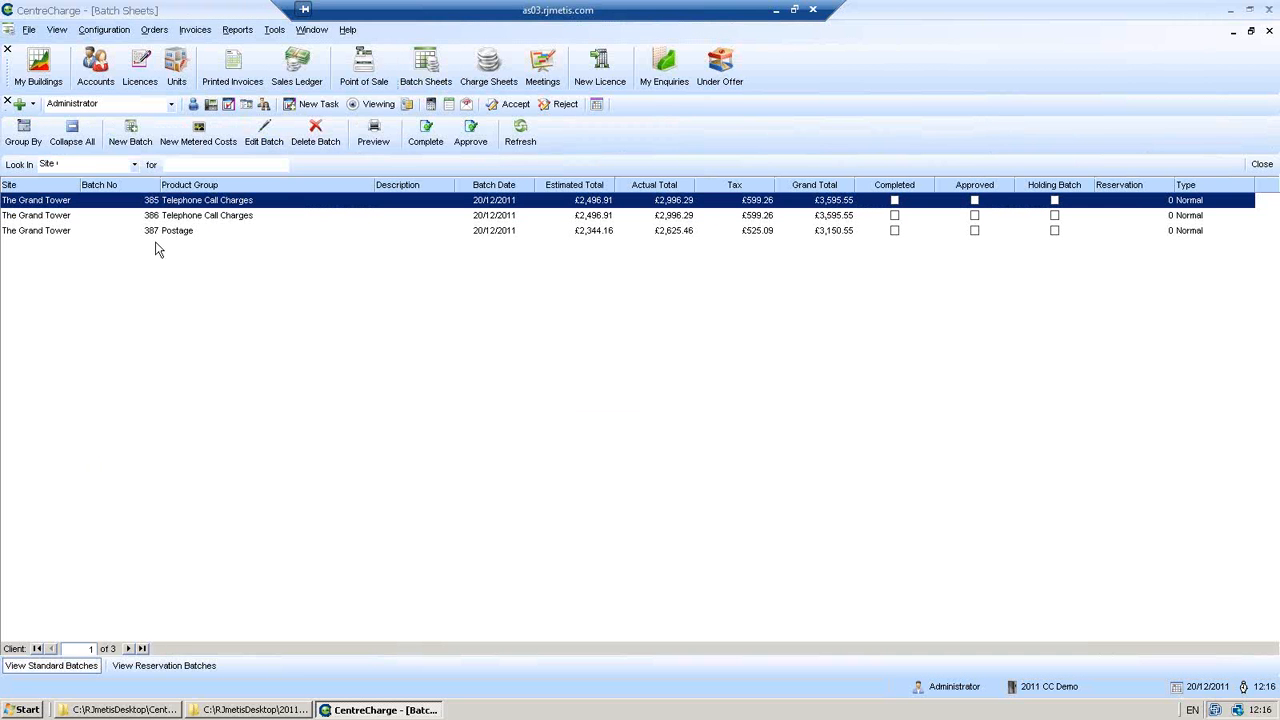
pyautogui.click(158, 236)
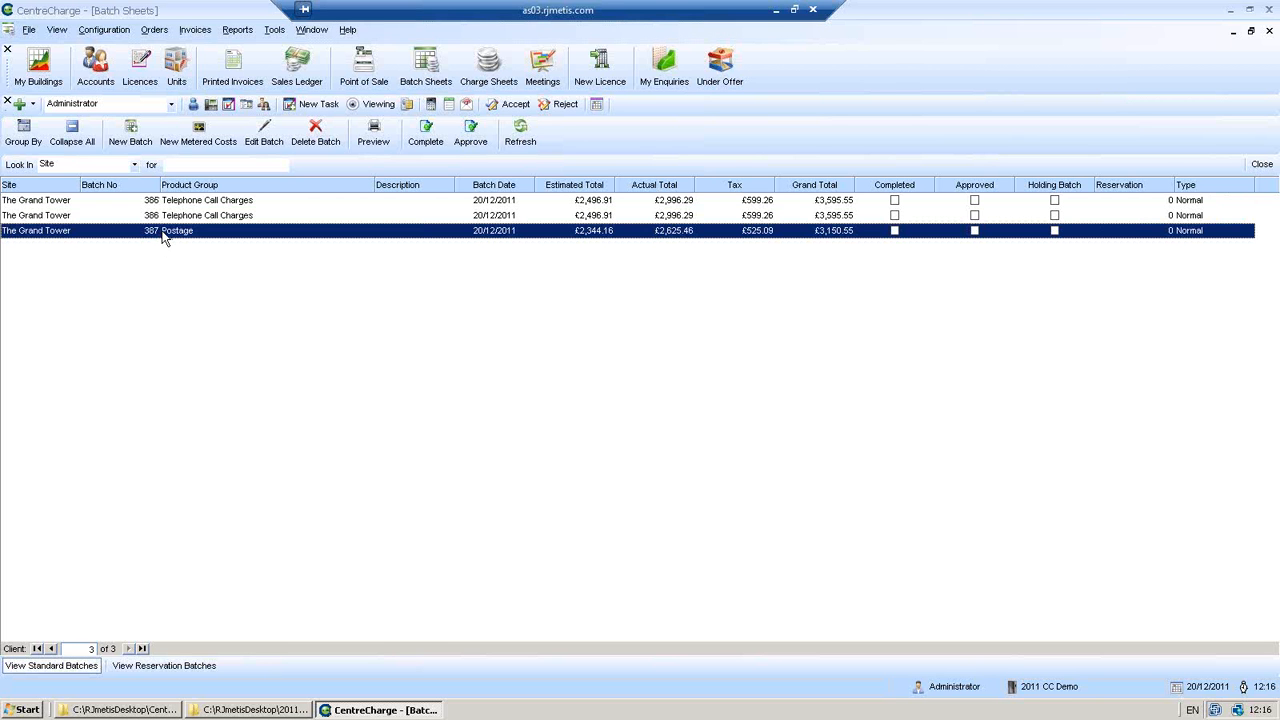
pyautogui.click(308, 138)
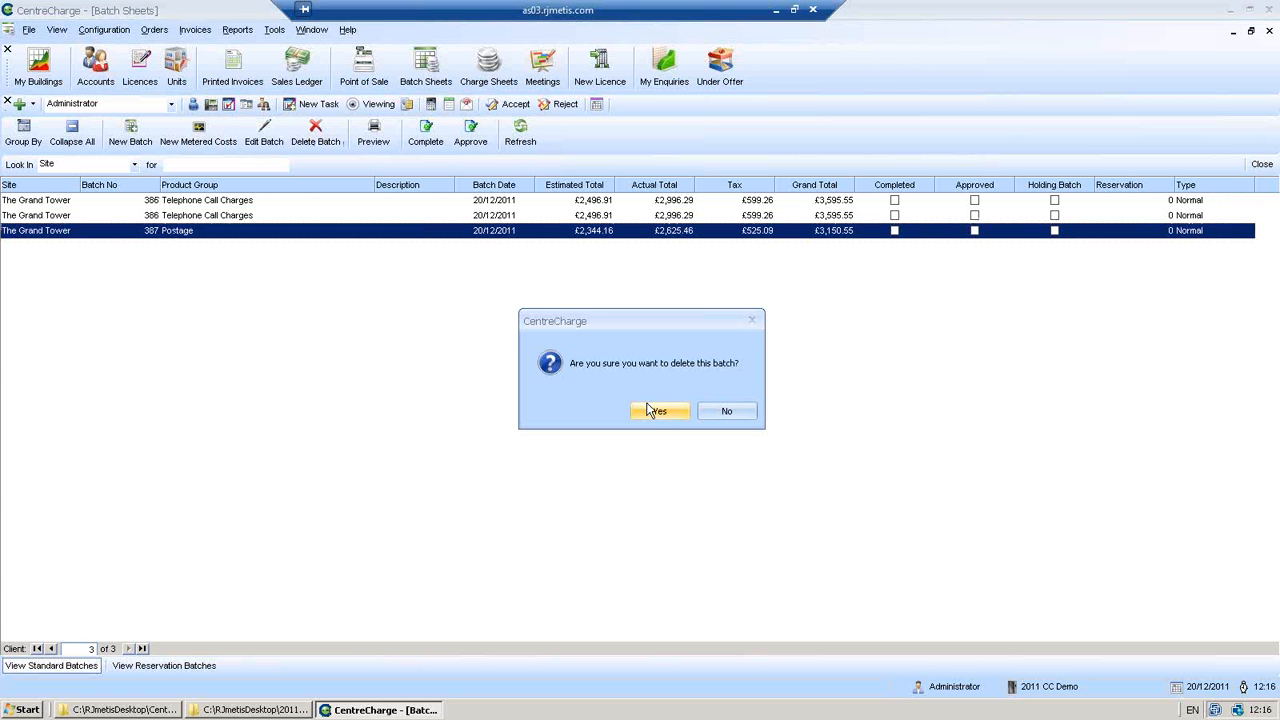
pyautogui.click(652, 418)
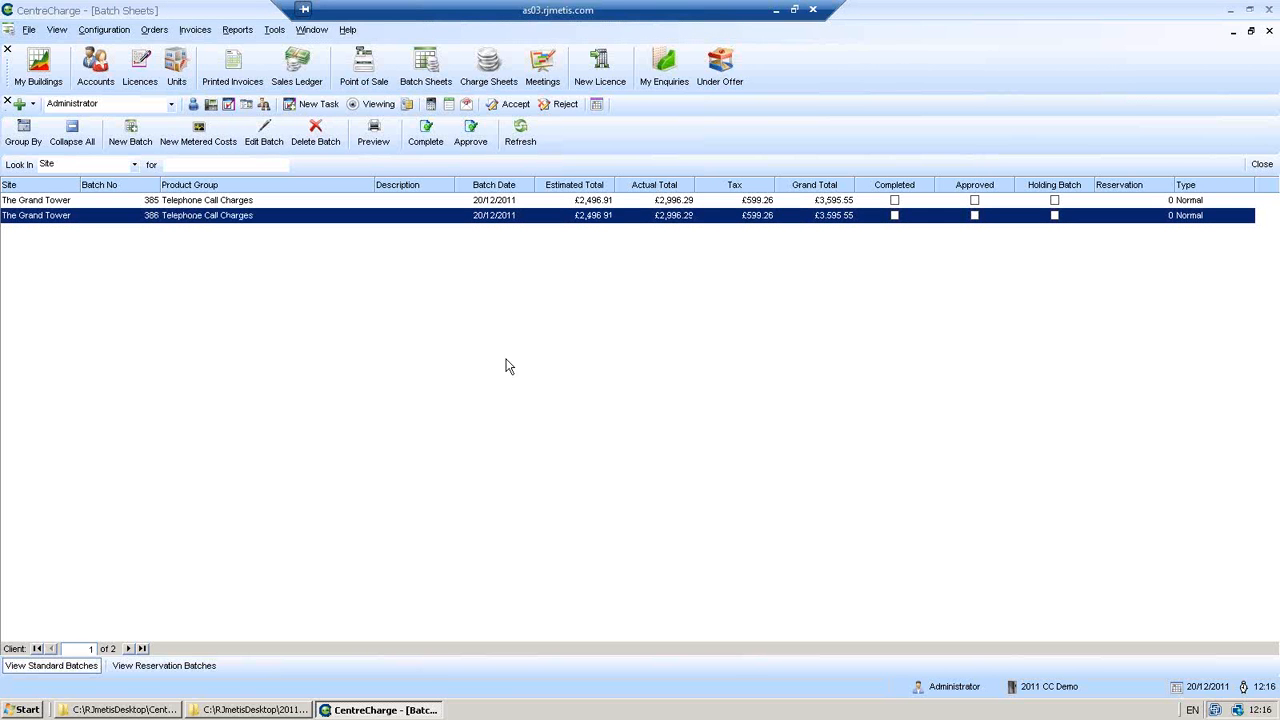
pyautogui.click(1262, 164)
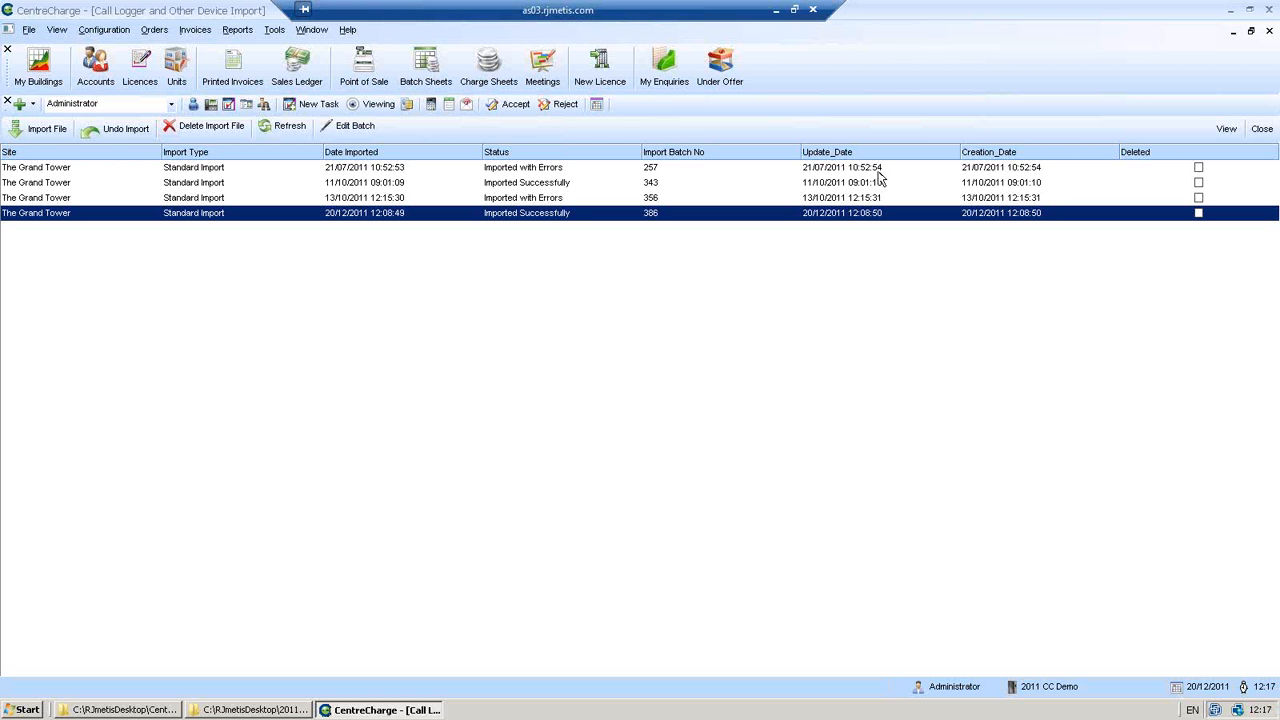
# Begin another file import for The Grand Tower, using Standard Import as the import type
pyautogui.click(30, 136)
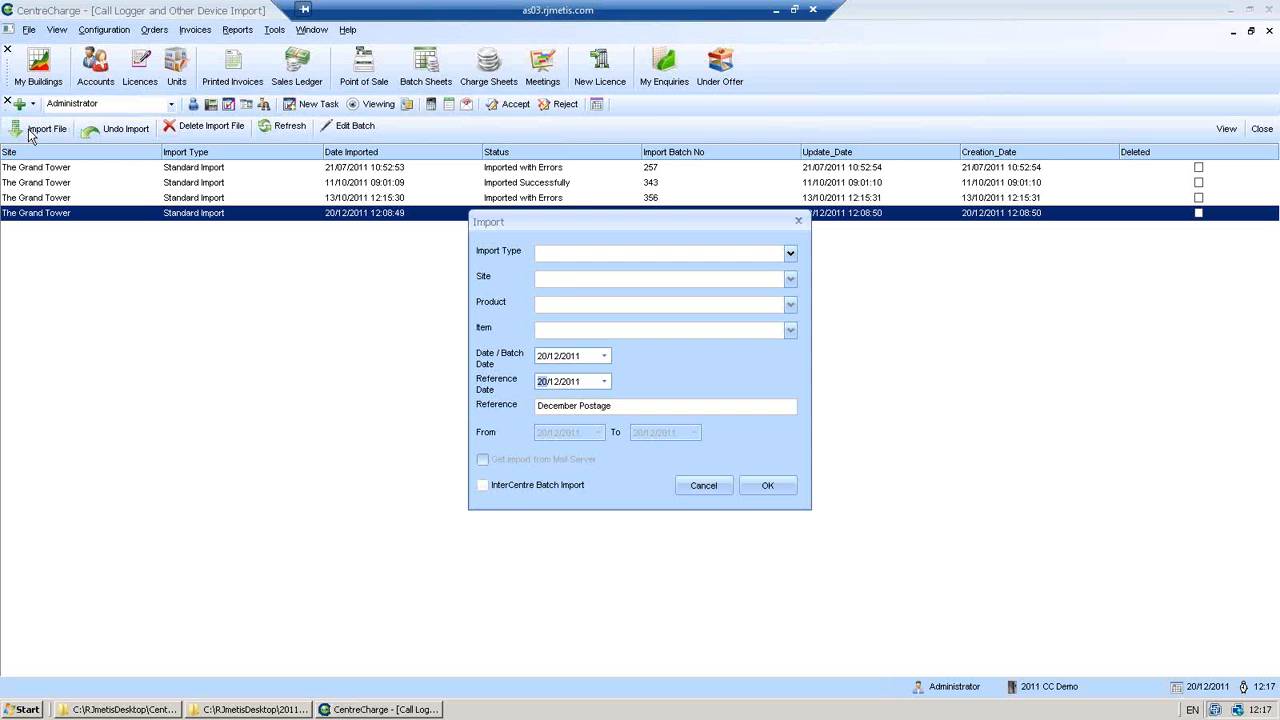
pyautogui.click(566, 256)
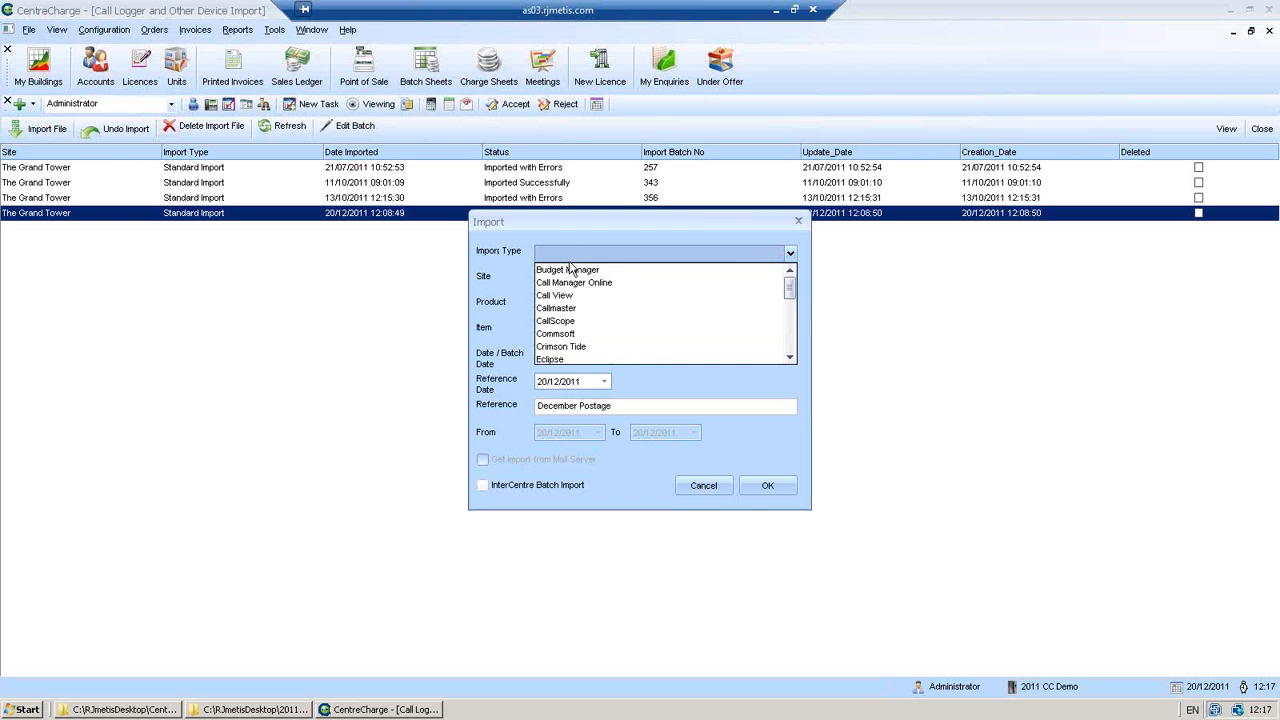
pyautogui.press('s')
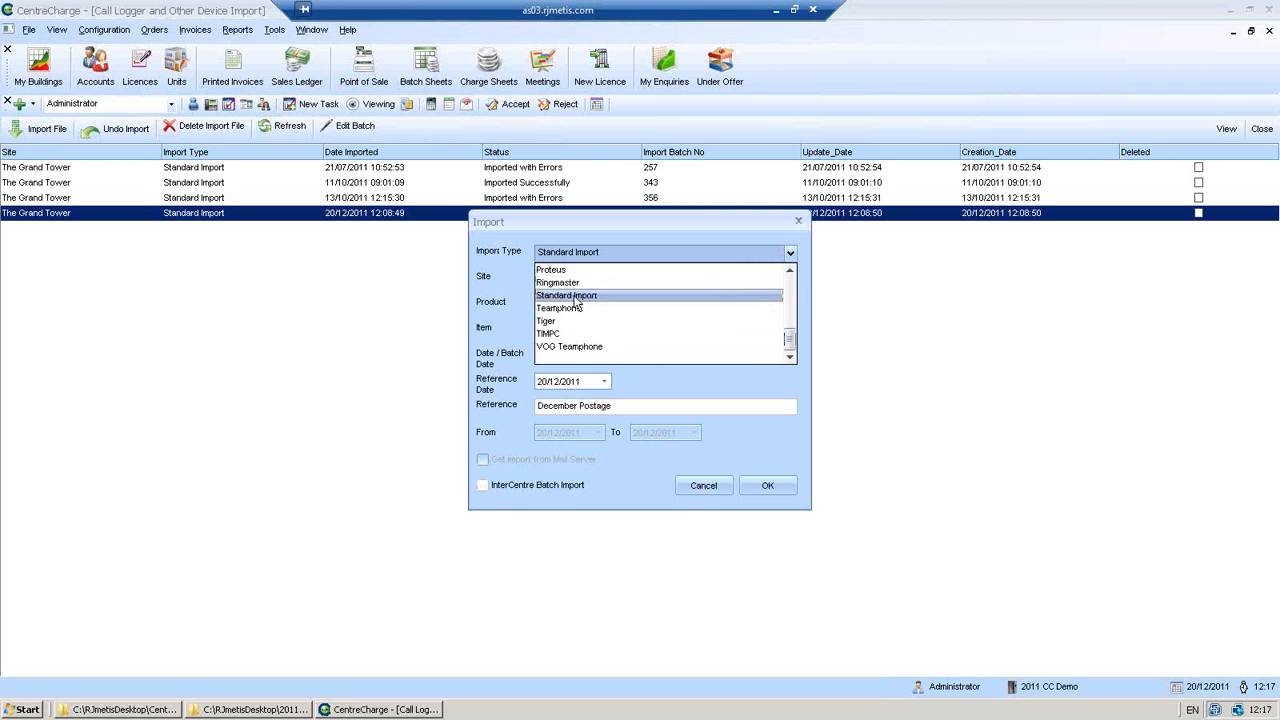
pyautogui.click(574, 296)
pyautogui.click(789, 281)
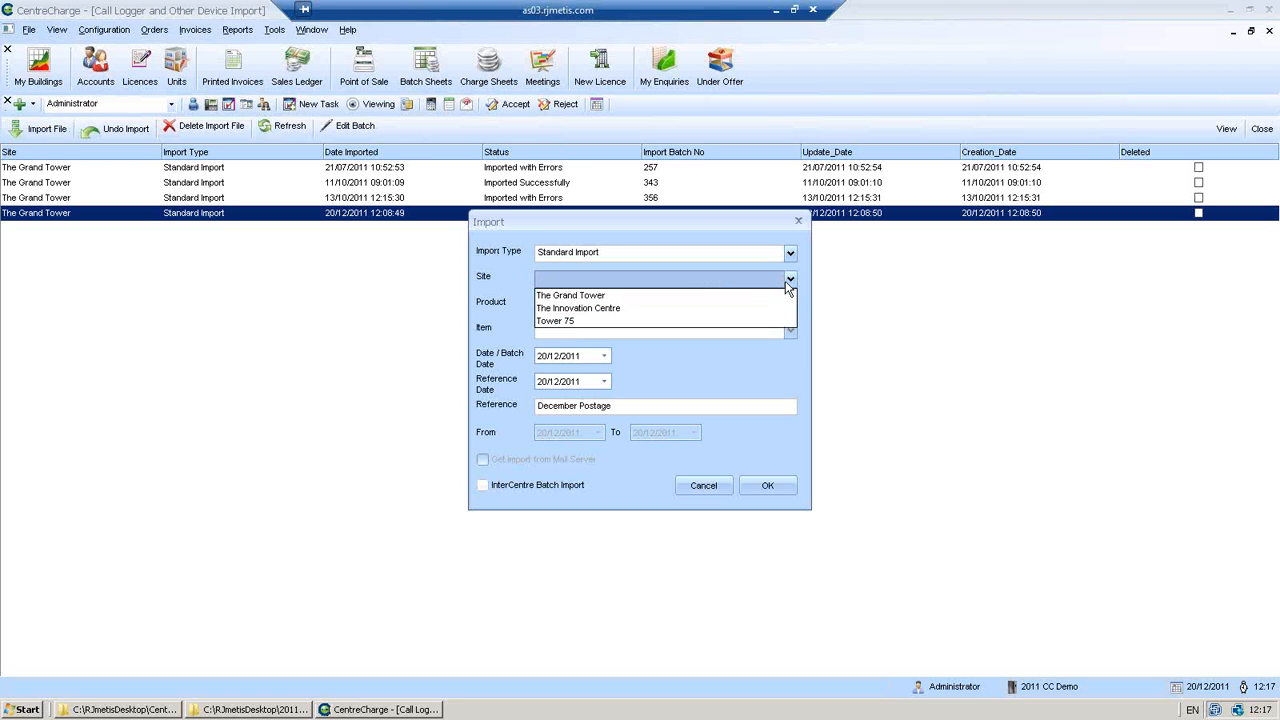
pyautogui.click(740, 302)
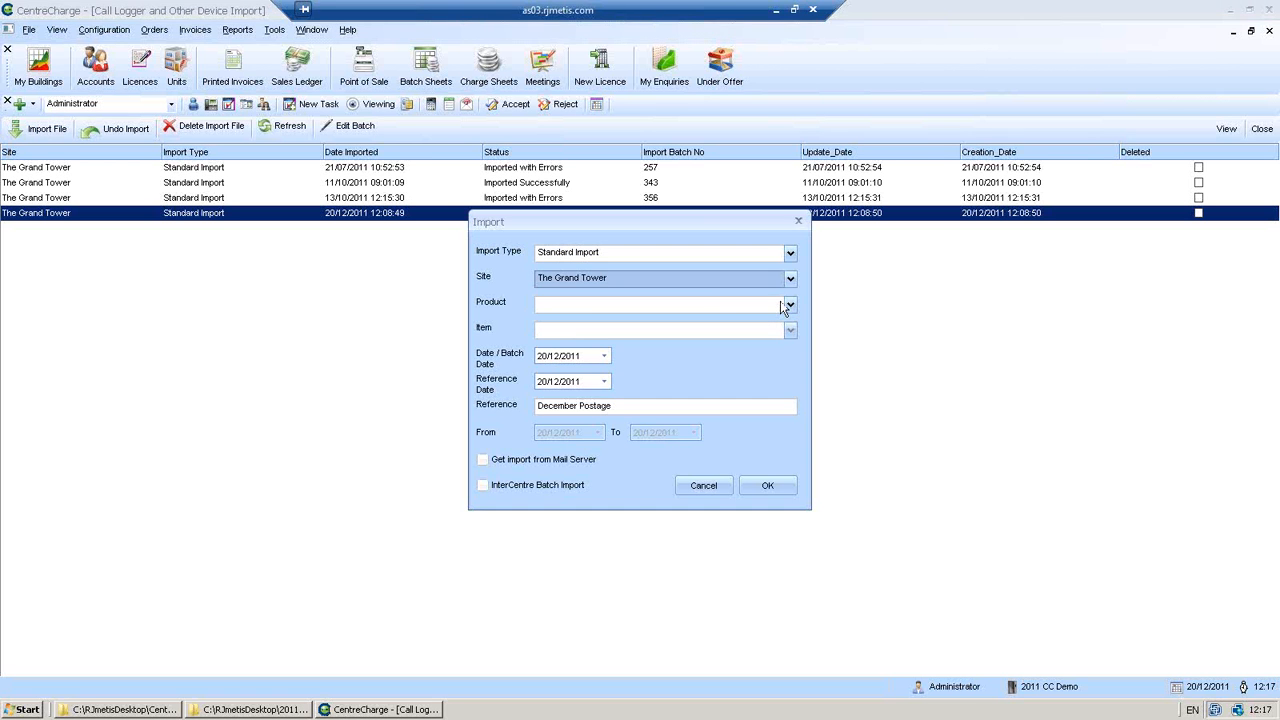
# Set the import's product to Postage and its item to 1st Class Stamp
pyautogui.click(790, 305)
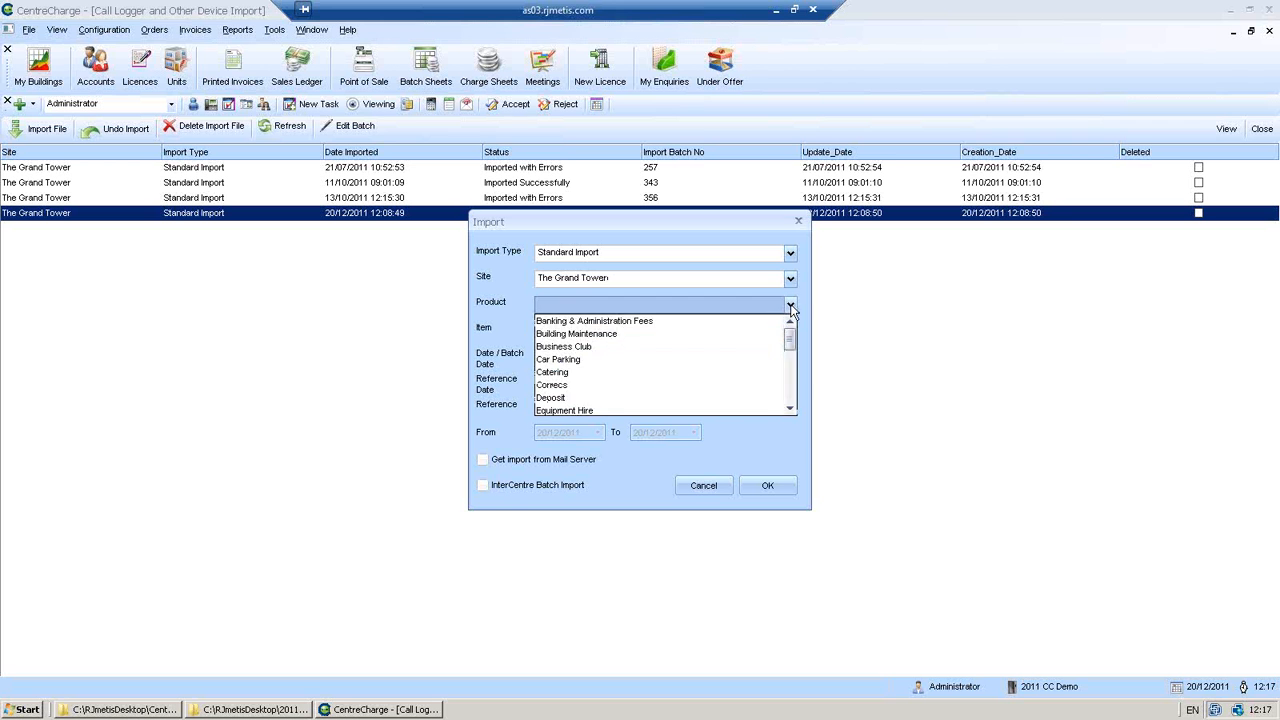
pyautogui.press('p')
pyautogui.click(745, 334)
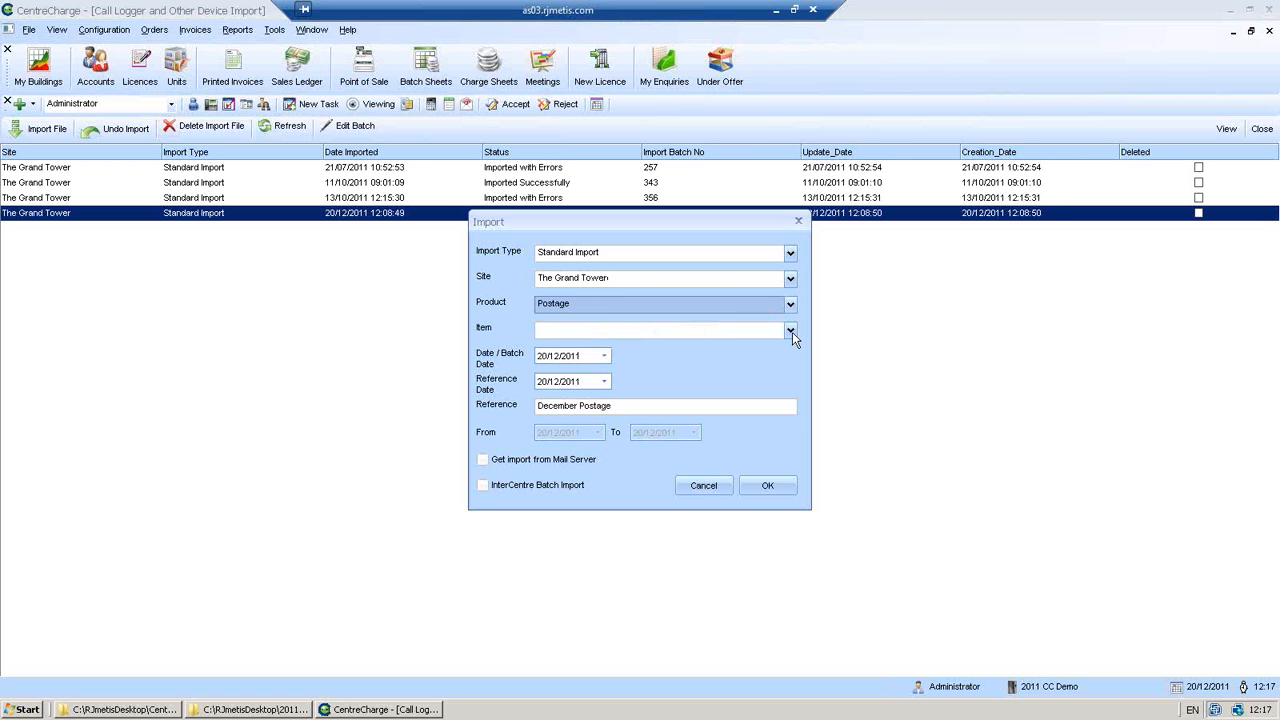
pyautogui.click(791, 331)
pyautogui.click(711, 347)
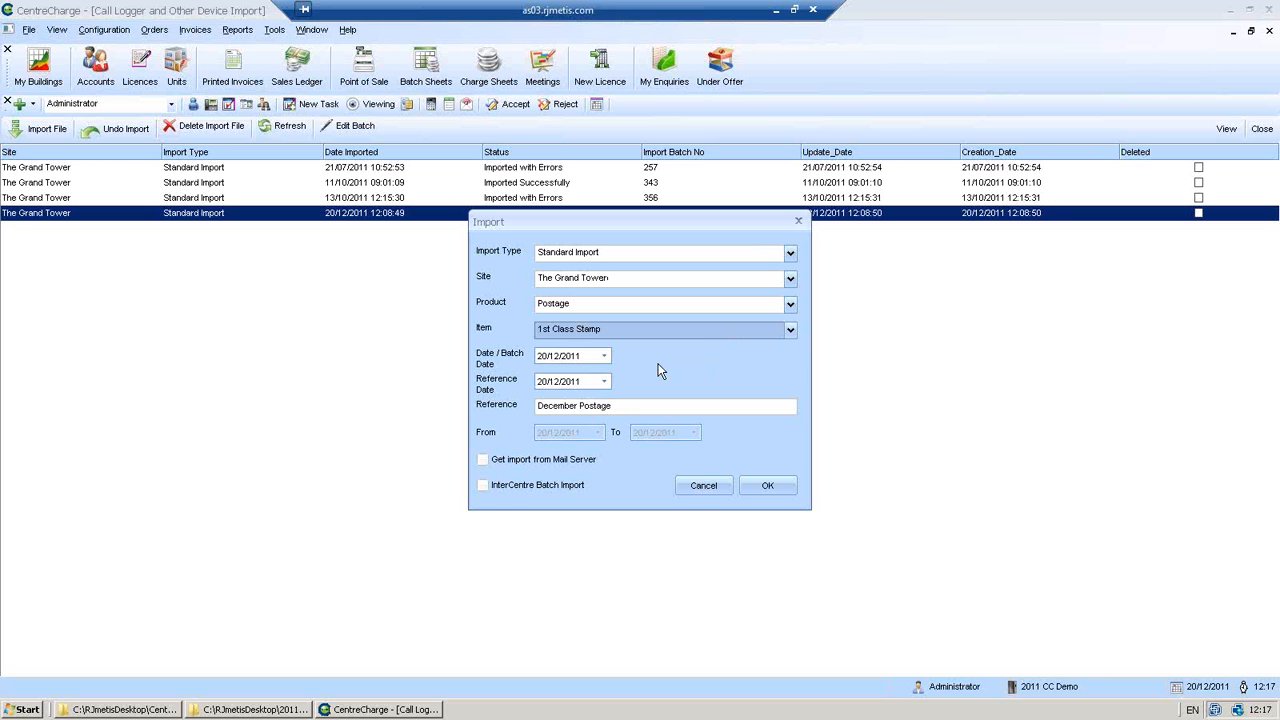
# Keep December Postage as the reference and import Standard Import file.csv from the Desktop
pyautogui.click(623, 407)
pyautogui.click(620, 405)
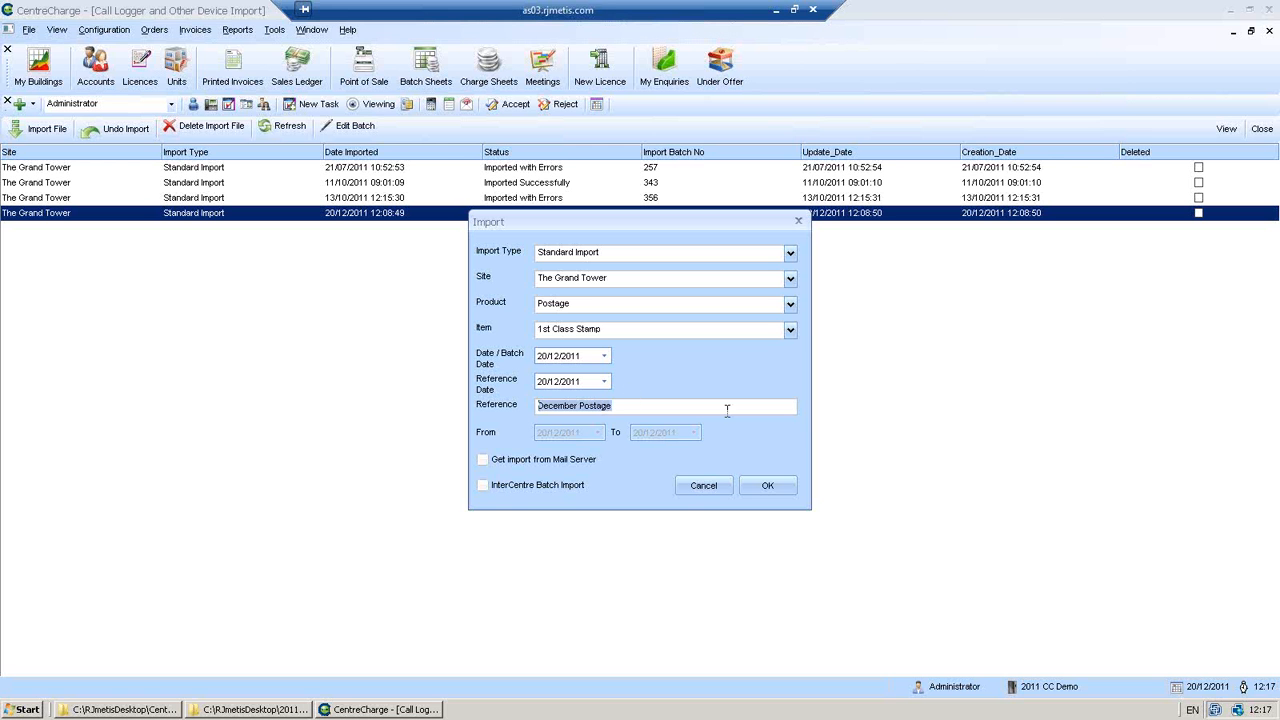
pyautogui.click(774, 408)
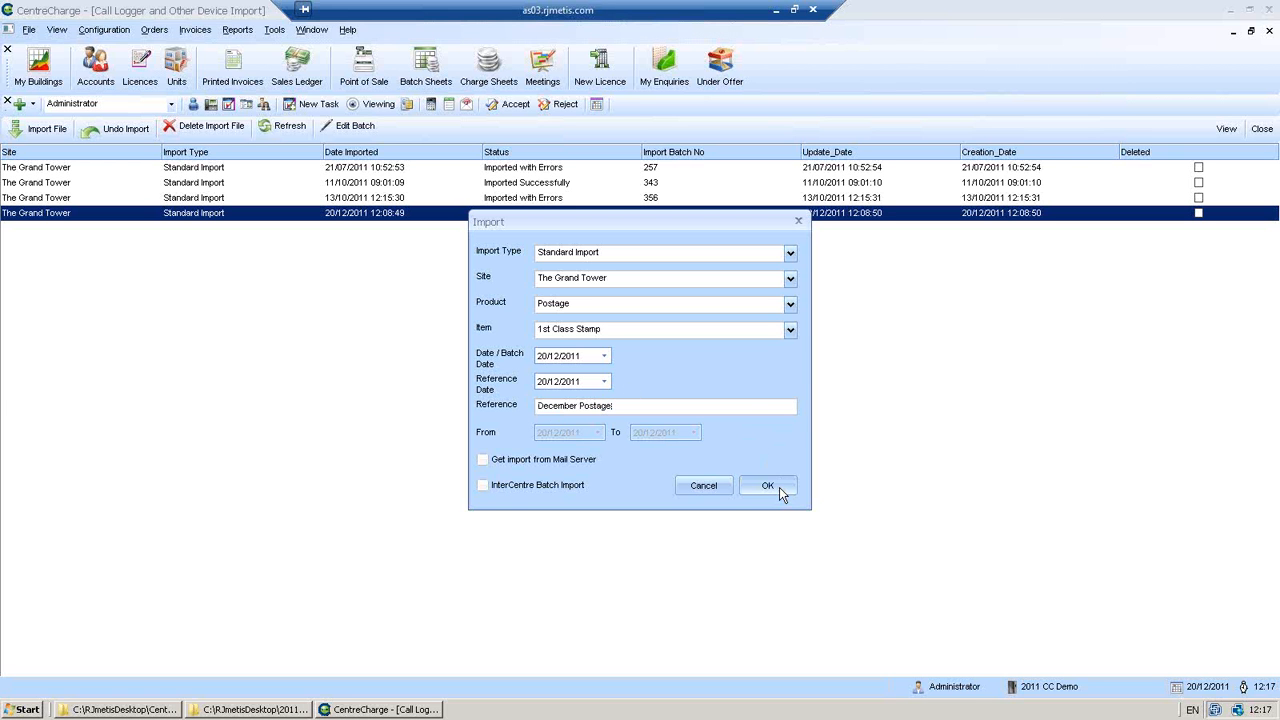
pyautogui.click(767, 486)
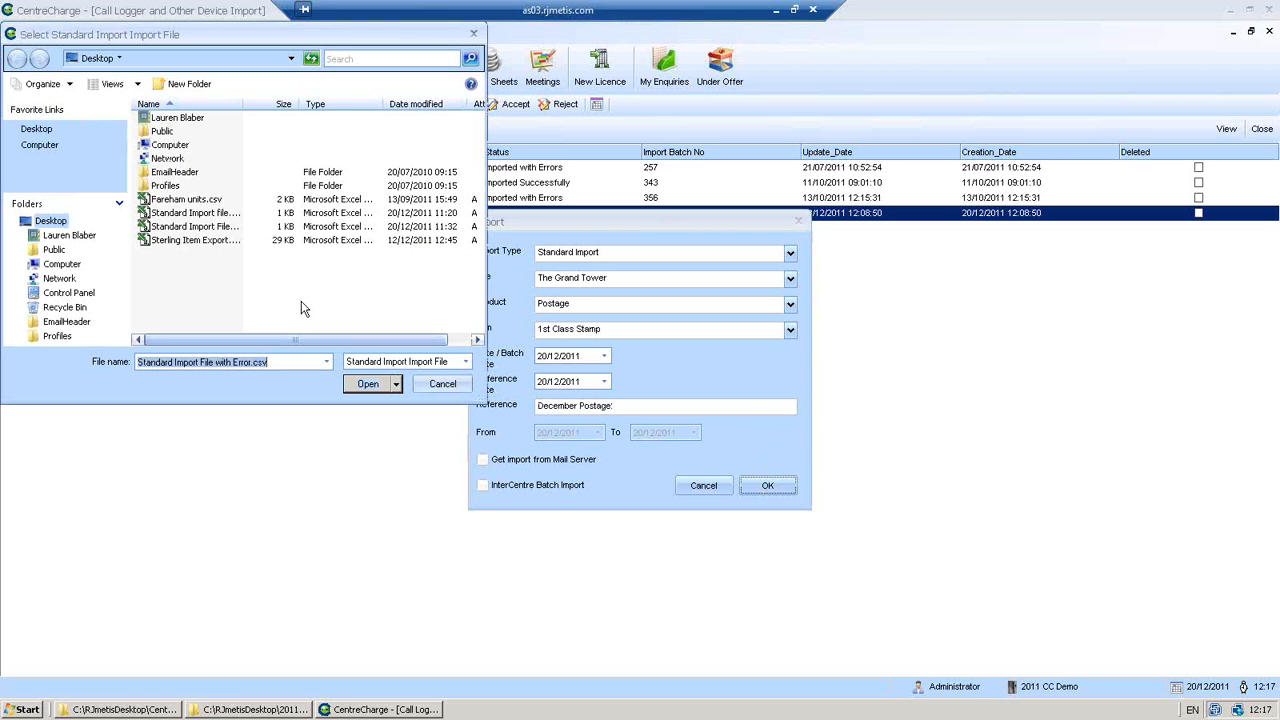
pyautogui.click(221, 218)
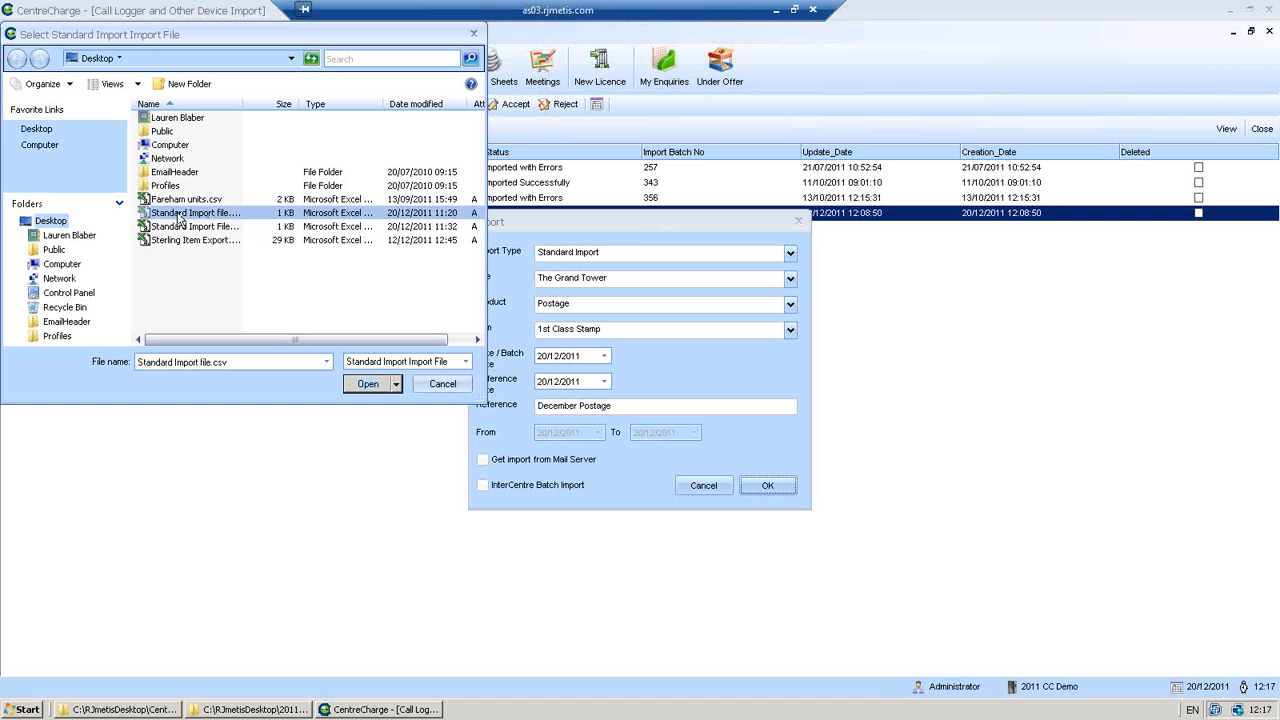
pyautogui.click(361, 380)
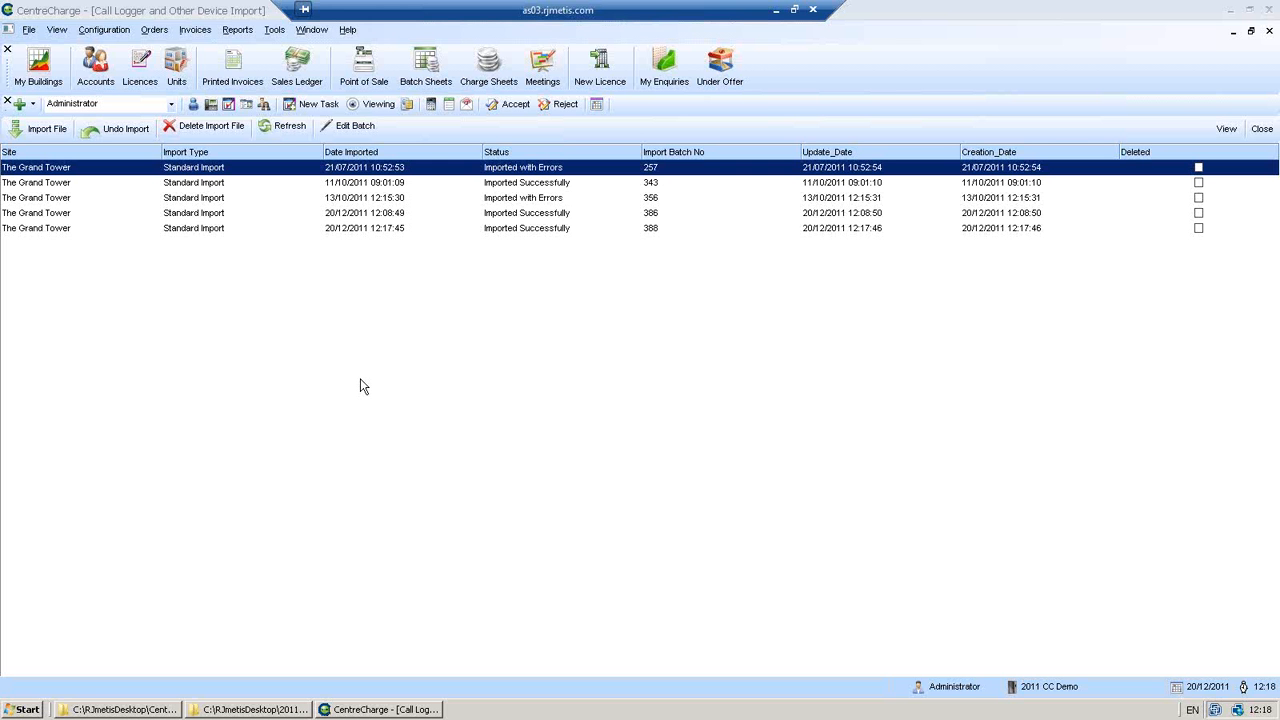
# Open the Molly Enterpise account and view its account codes
pyautogui.click(95, 65)
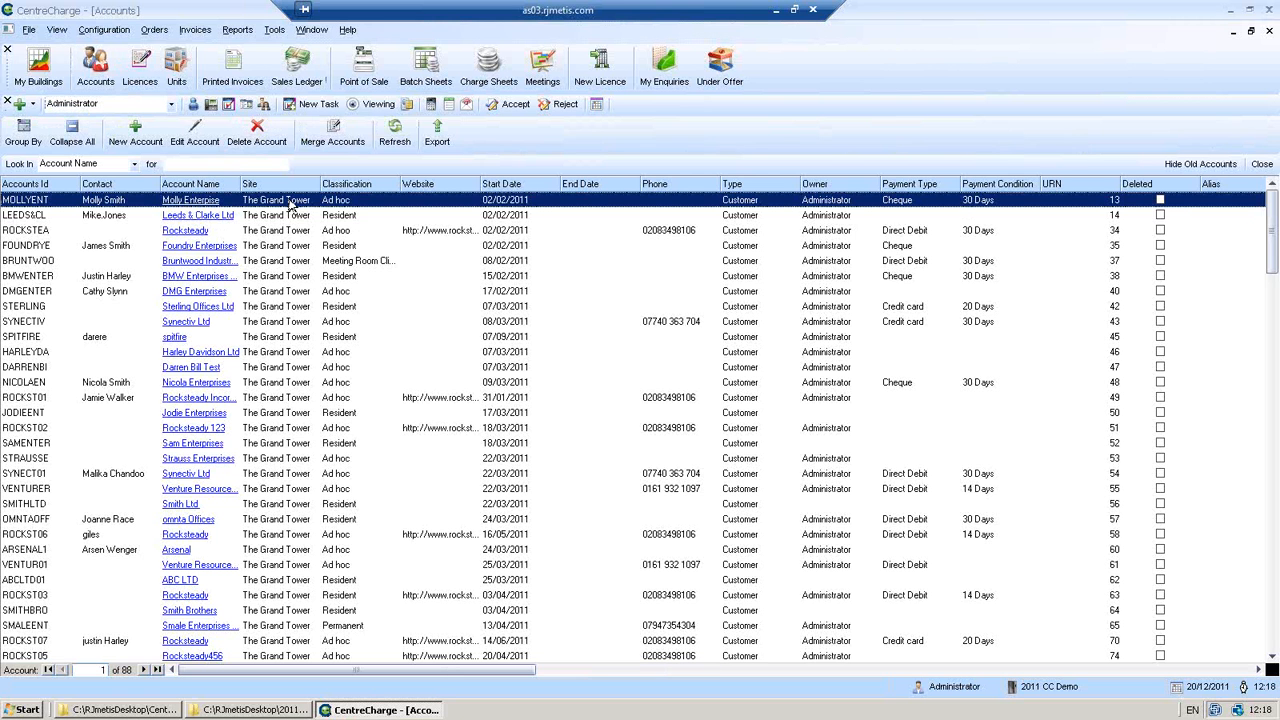
pyautogui.doubleClick(288, 200)
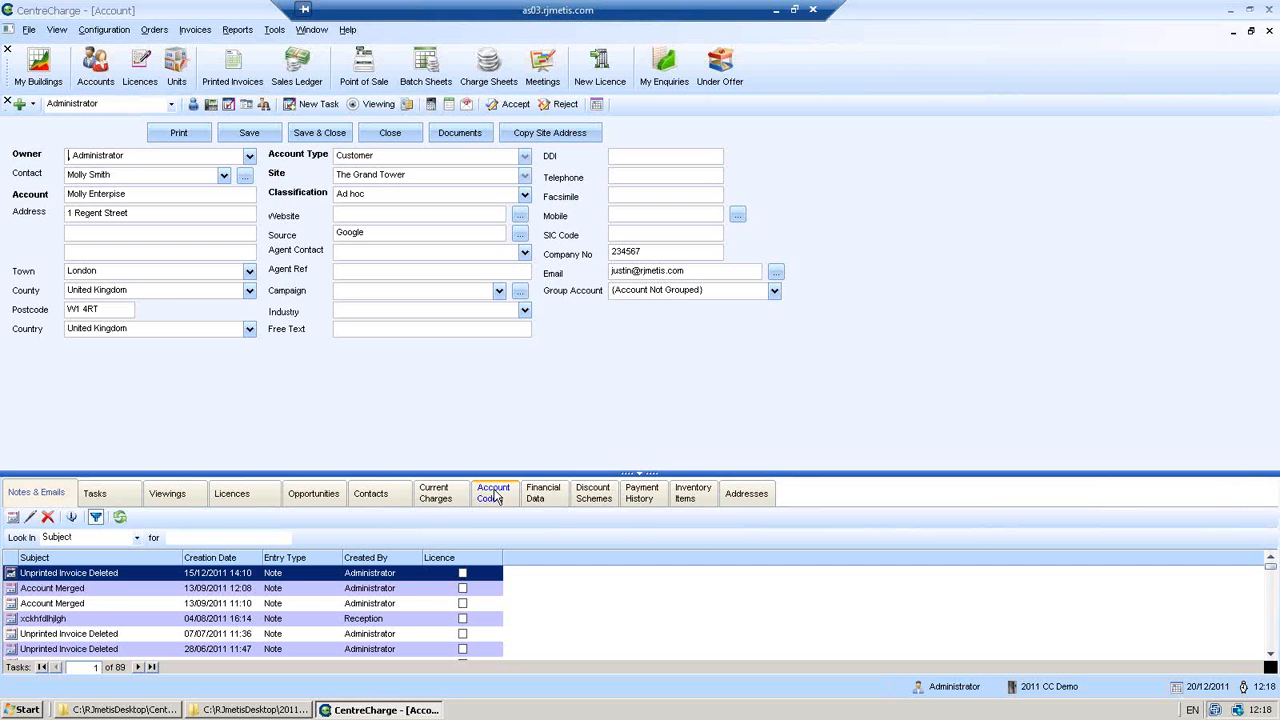
pyautogui.click(492, 500)
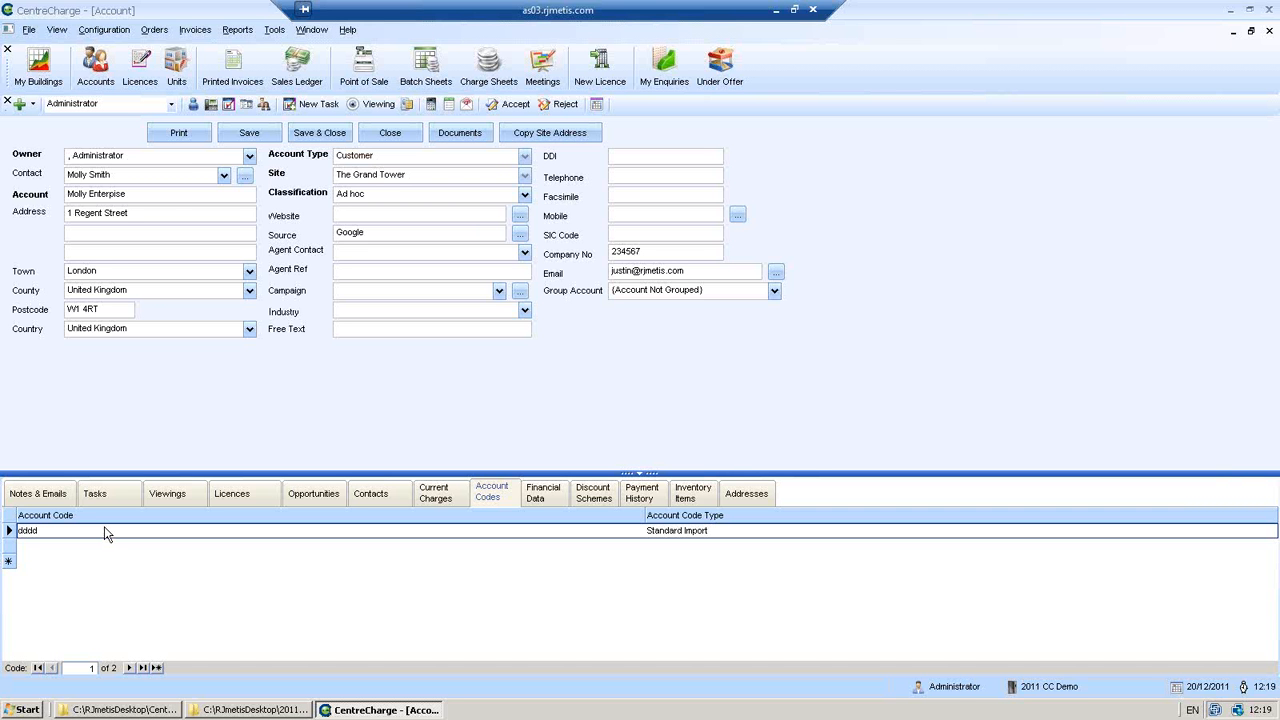
# Return to the list of Call Logger and Other Device imports
pyautogui.click(29, 31)
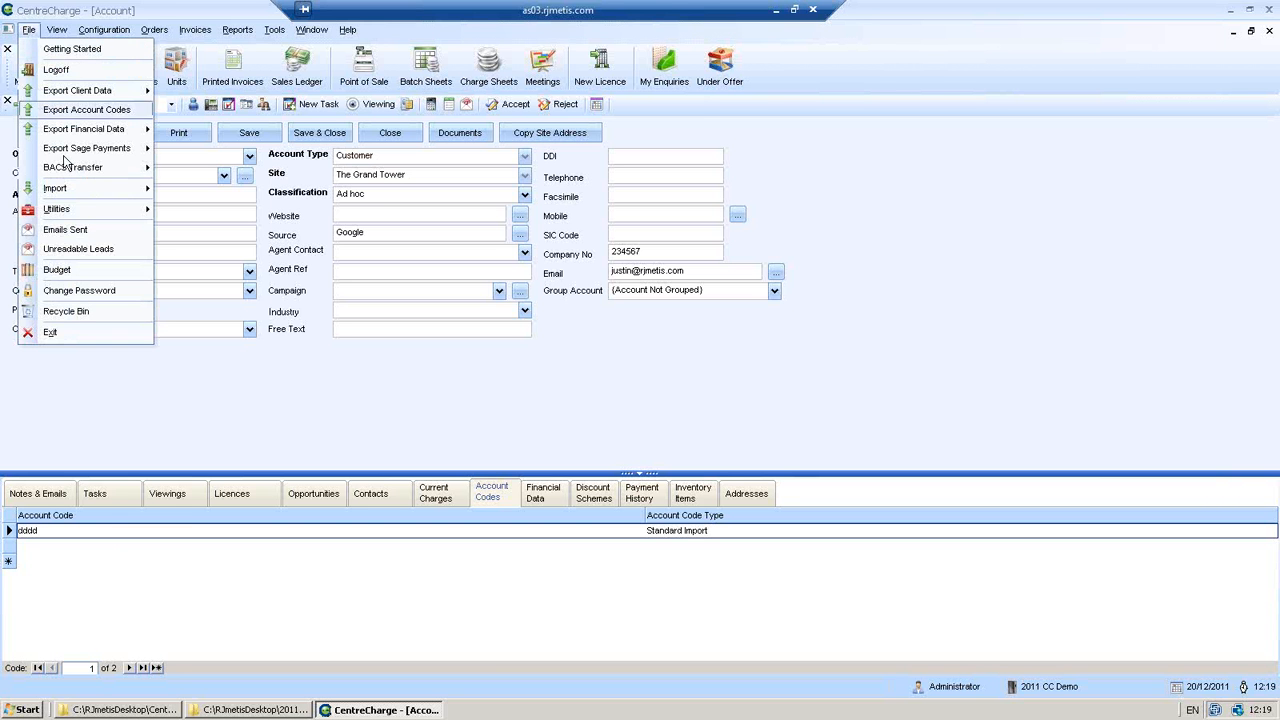
pyautogui.moveTo(54, 194)
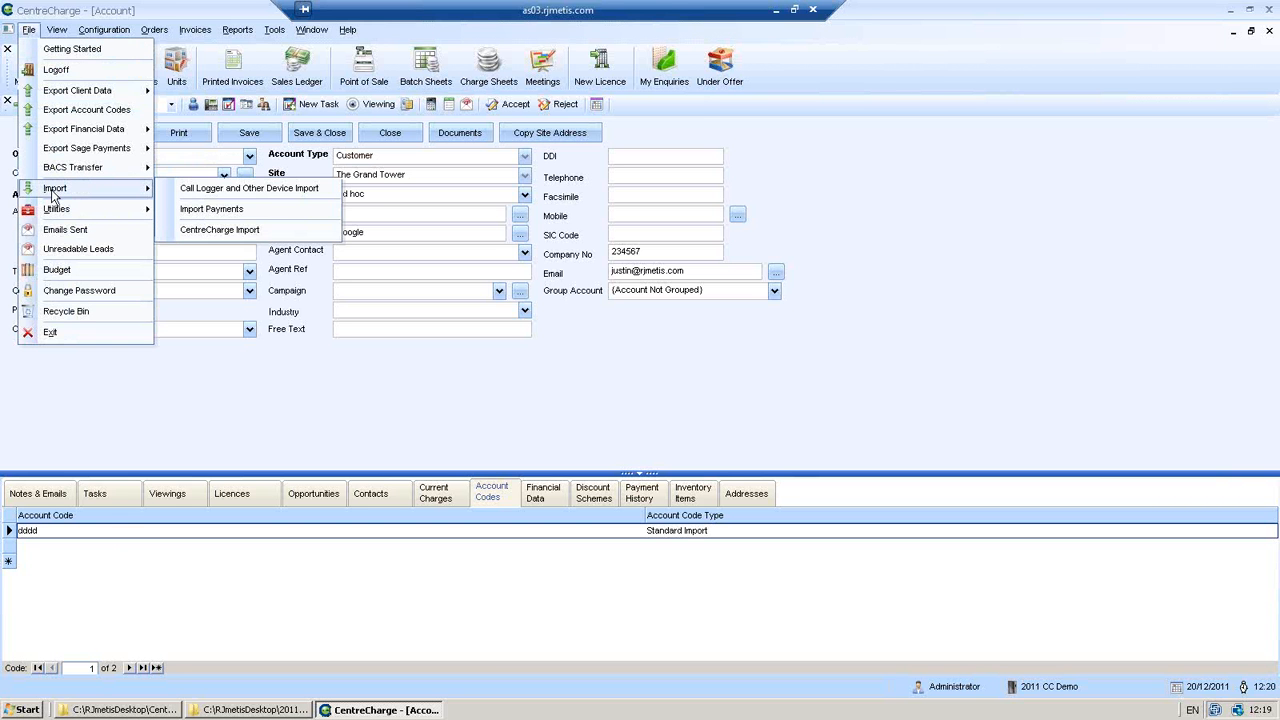
pyautogui.click(215, 190)
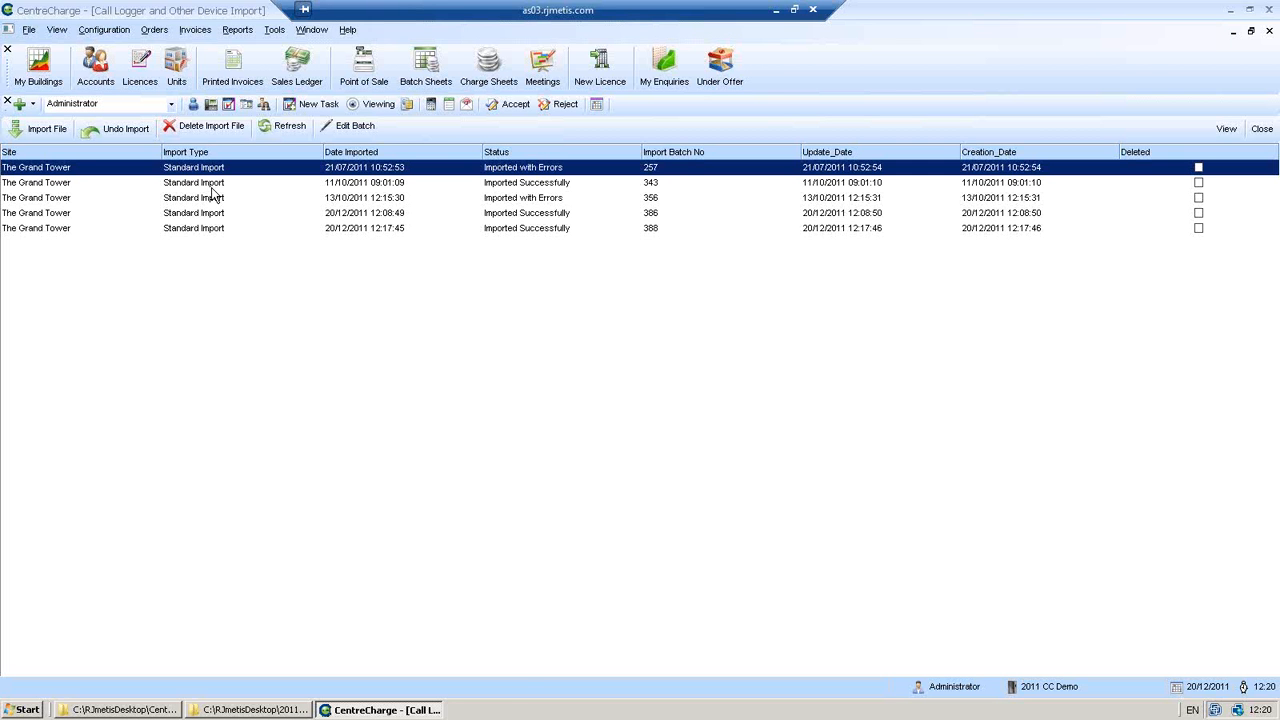
# Open Standard Import file.csv from the desktop in Excel, examine its account code and amount columns, and return to CentreCharge
pyautogui.click(1230, 9)
pyautogui.doubleClick(752, 209)
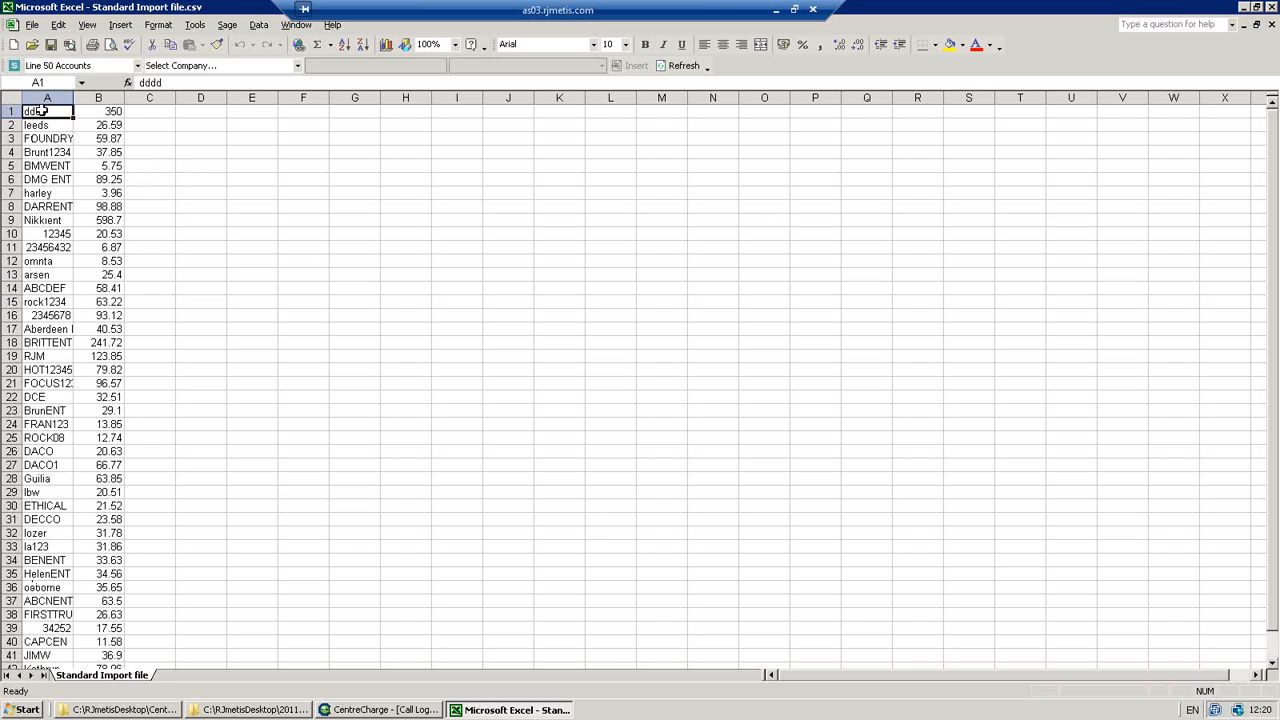
pyautogui.click(113, 116)
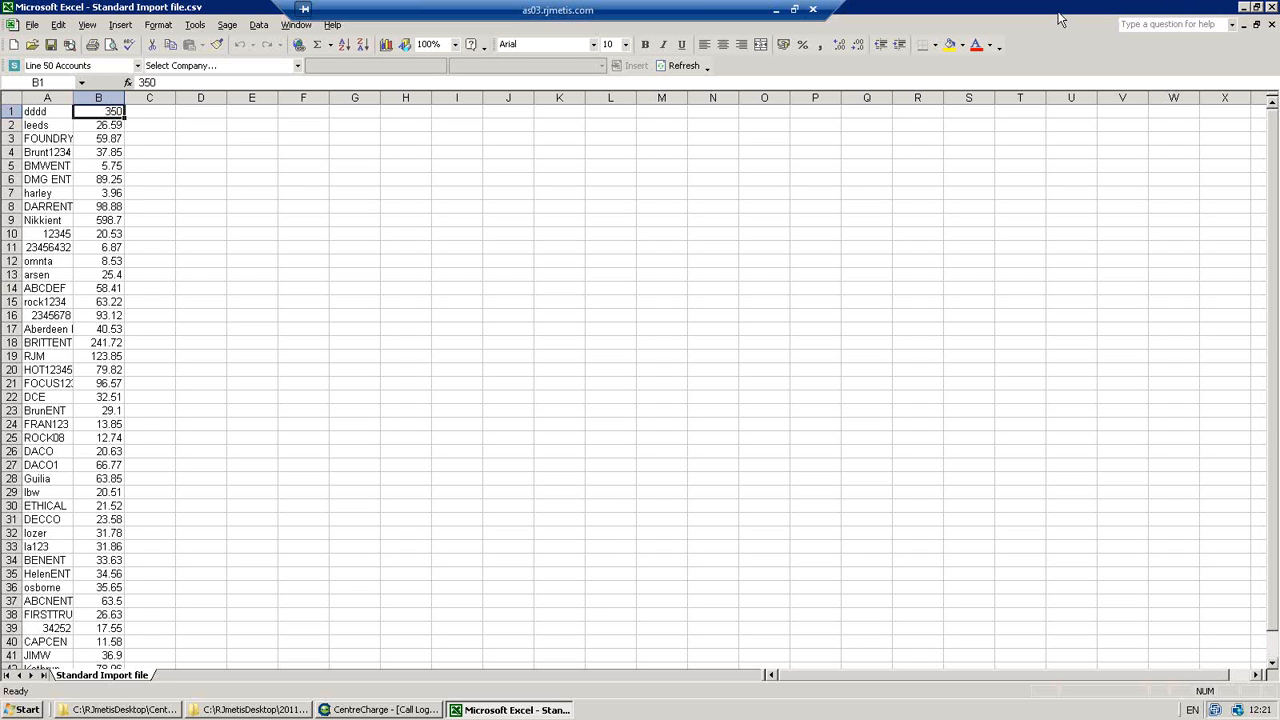
pyautogui.click(1270, 7)
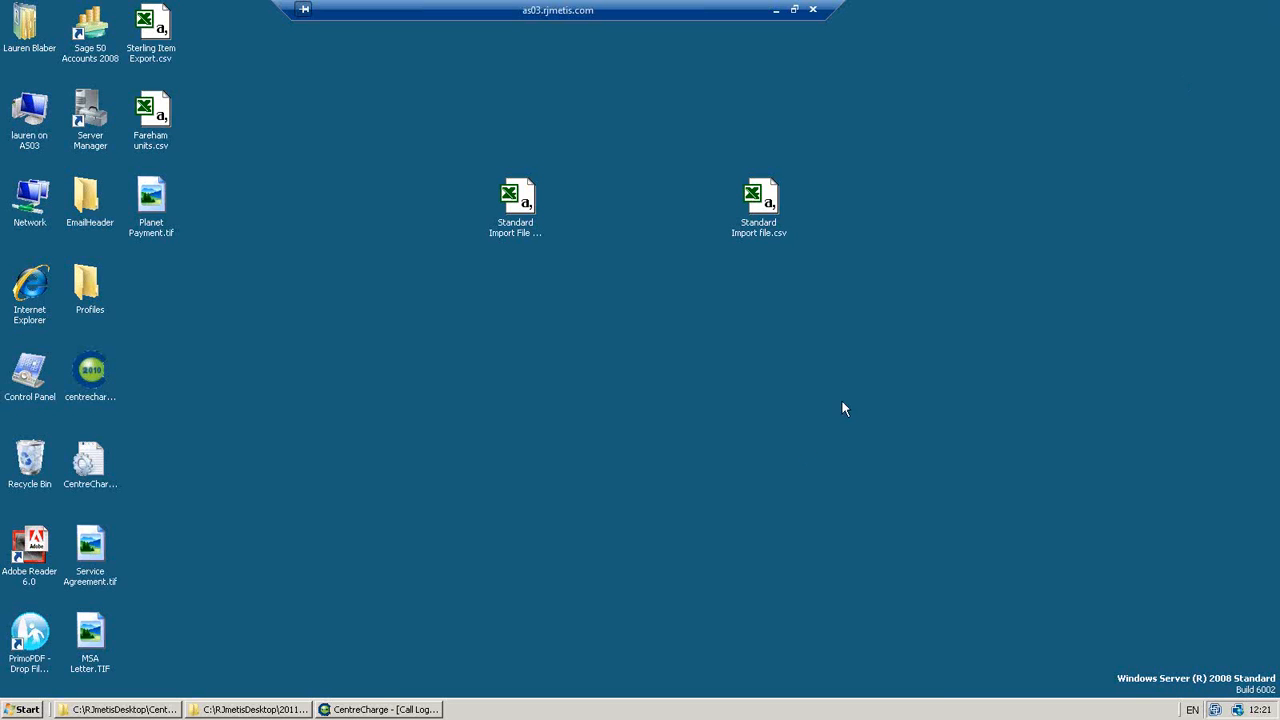
pyautogui.click(403, 709)
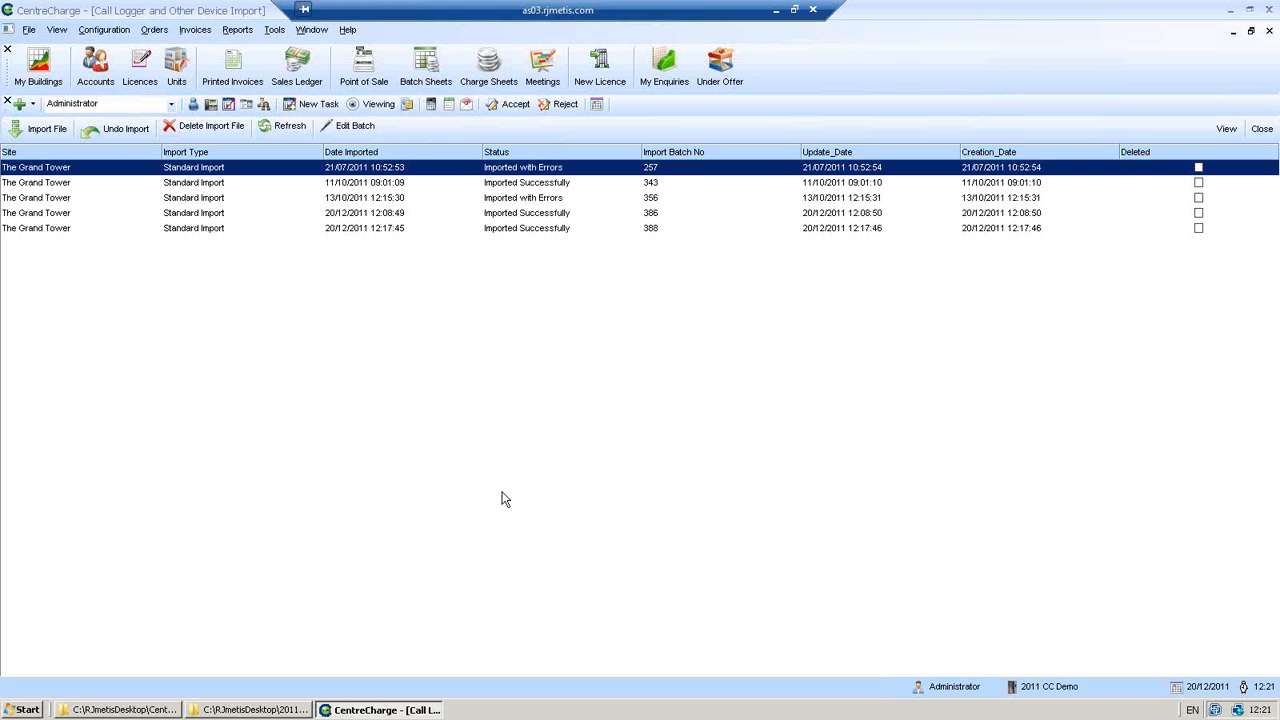